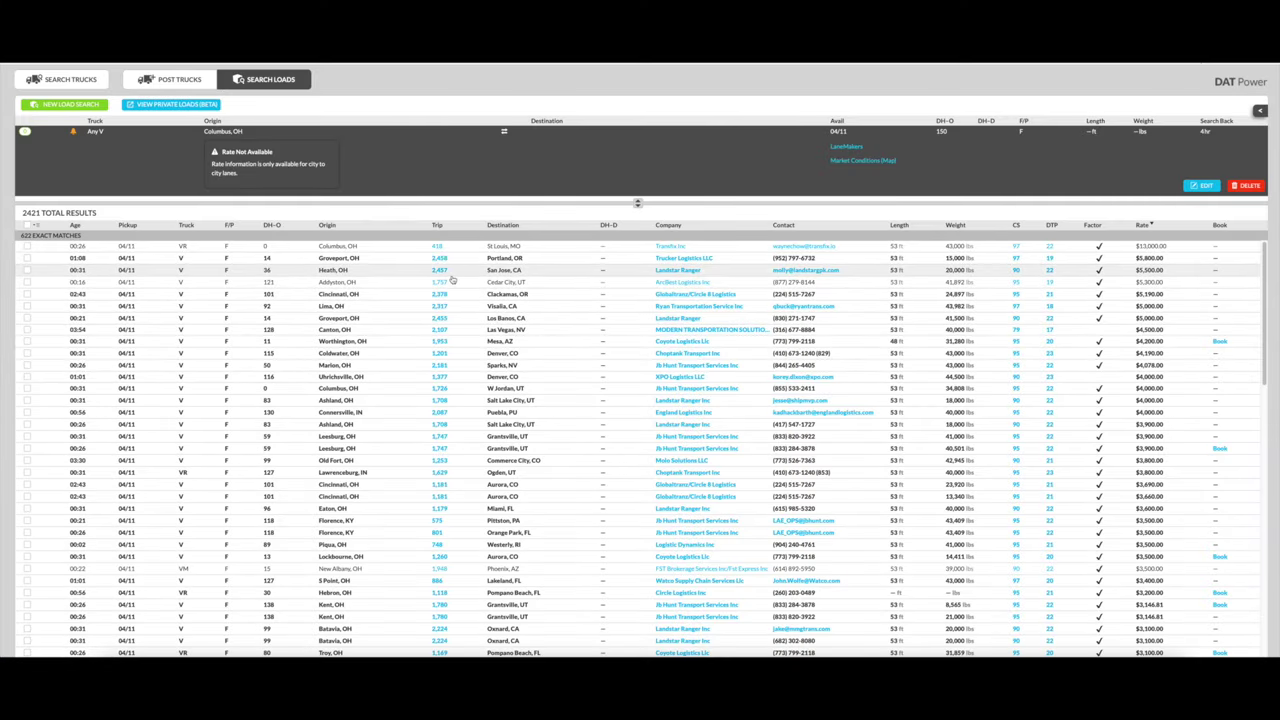
Expand the $13,000 Columbus, OH to St Louis, MO load row to see its comments, commodity and spot rate
scroll(386, 334, "down", 1)
scroll(386, 334, "up", 1)
left_click(560, 250)
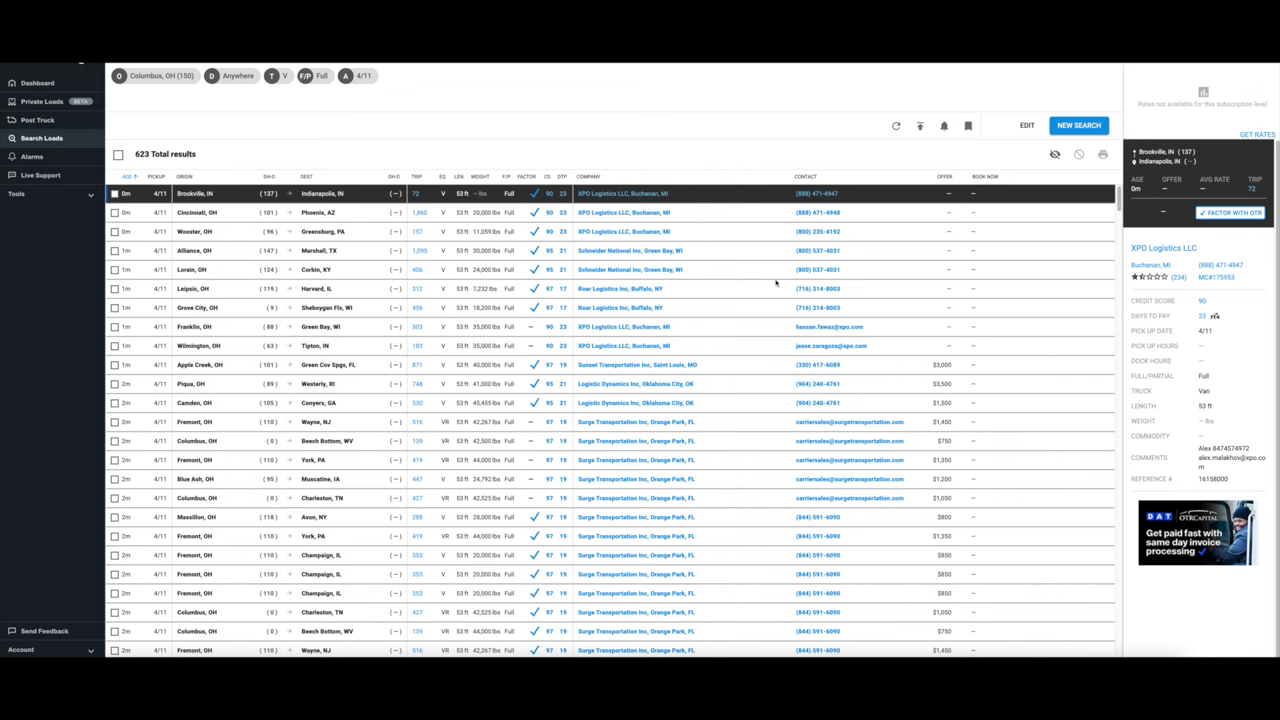
Scroll through the 623 Columbus, OH loads beside the Brookville to Indianapolis load details
scroll(758, 280, "down", 5)
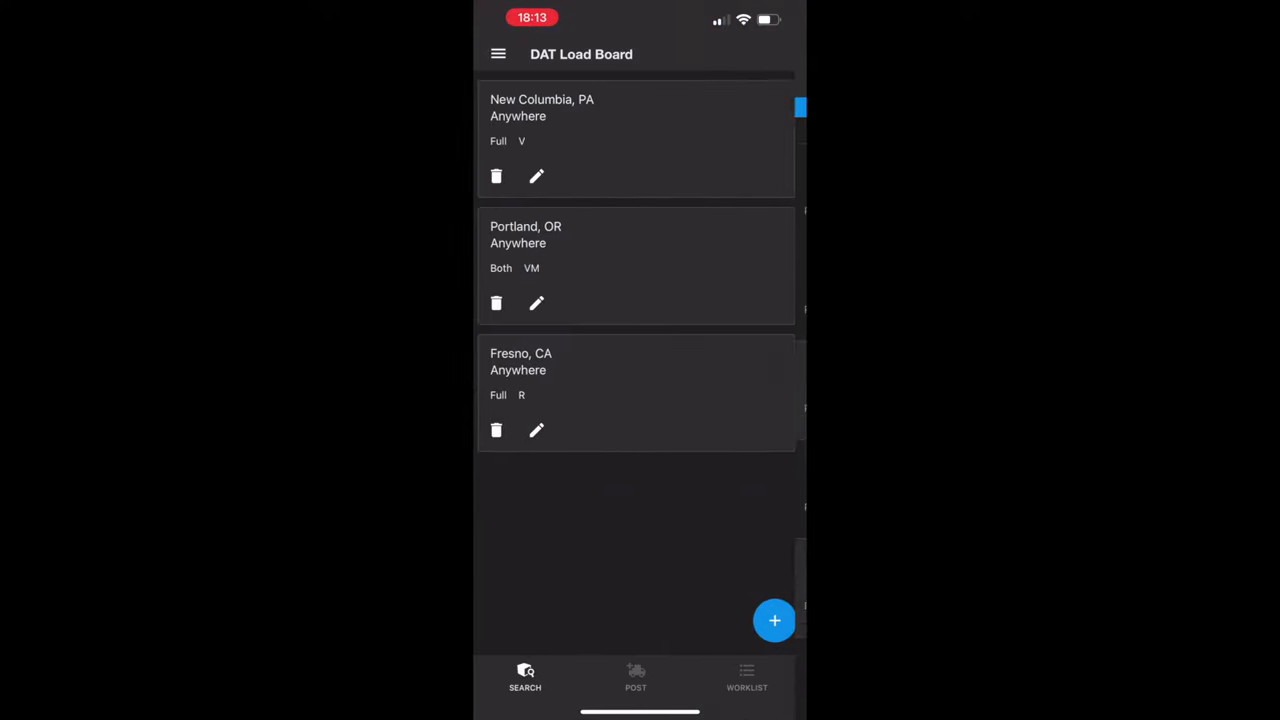
Create a new load search with origin Columbus, OH and start date 04/11
left_click(778, 620)
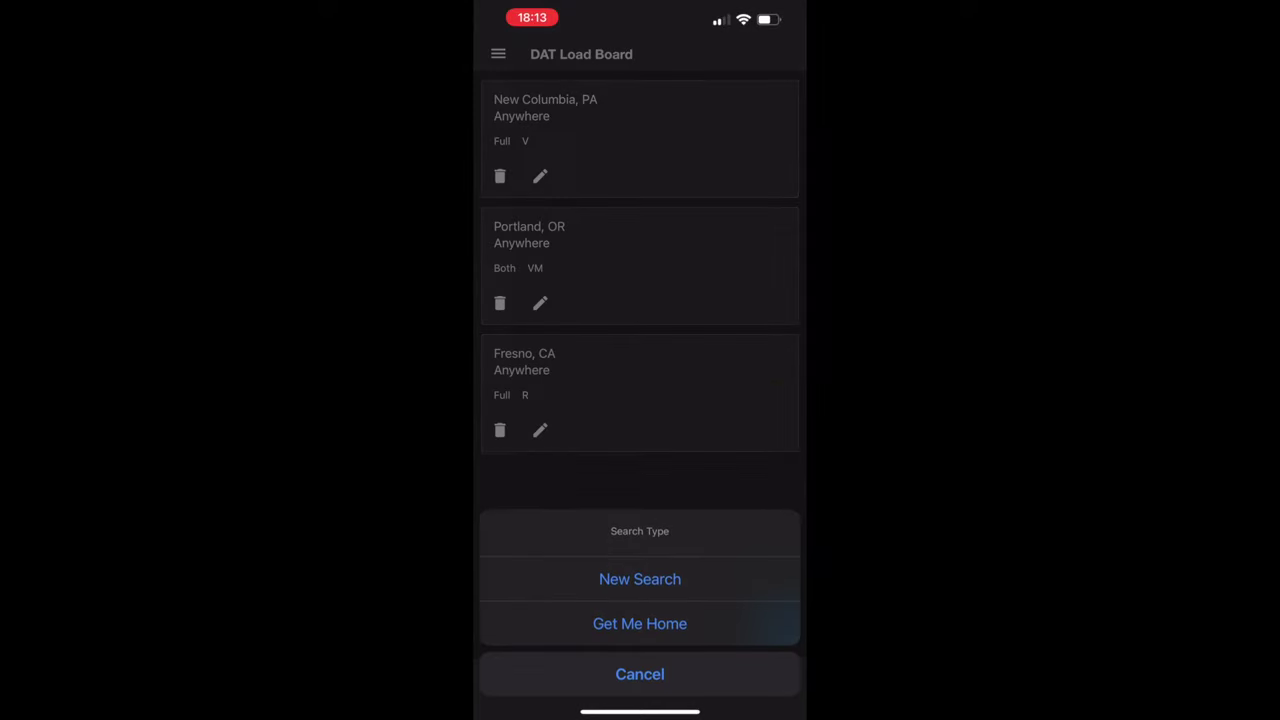
left_click(640, 577)
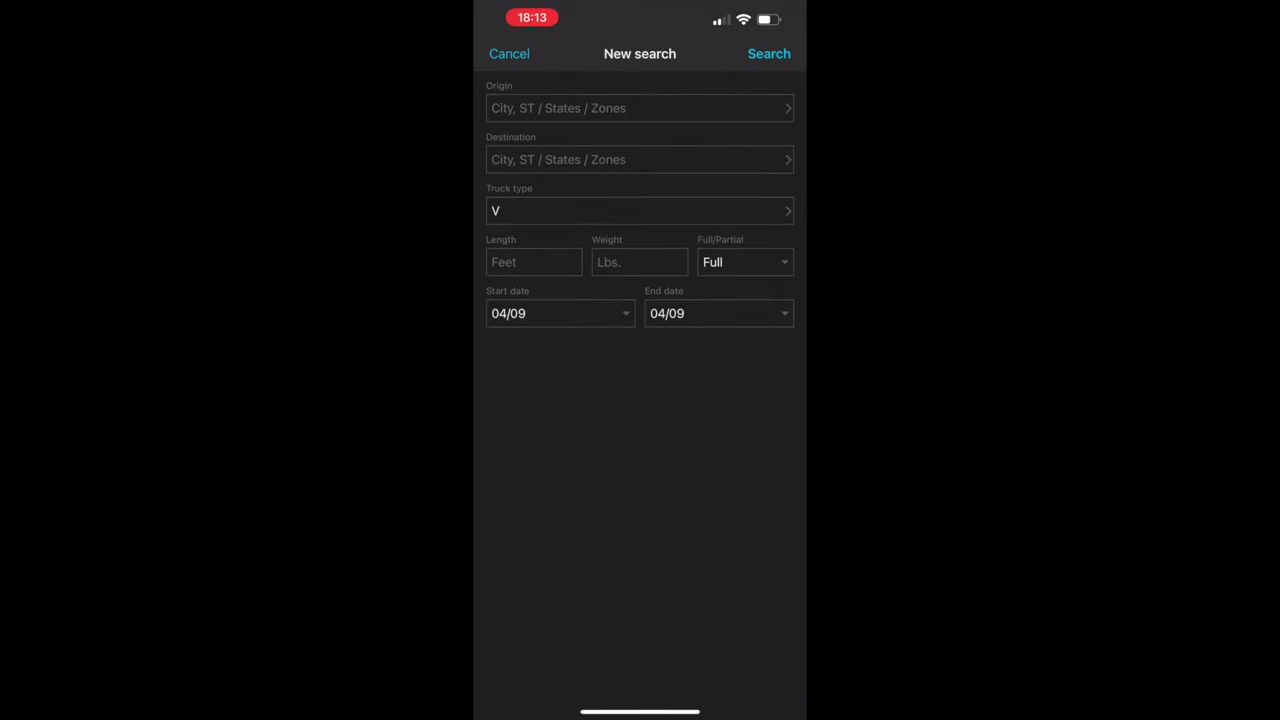
left_click(640, 115)
type("Columbu")
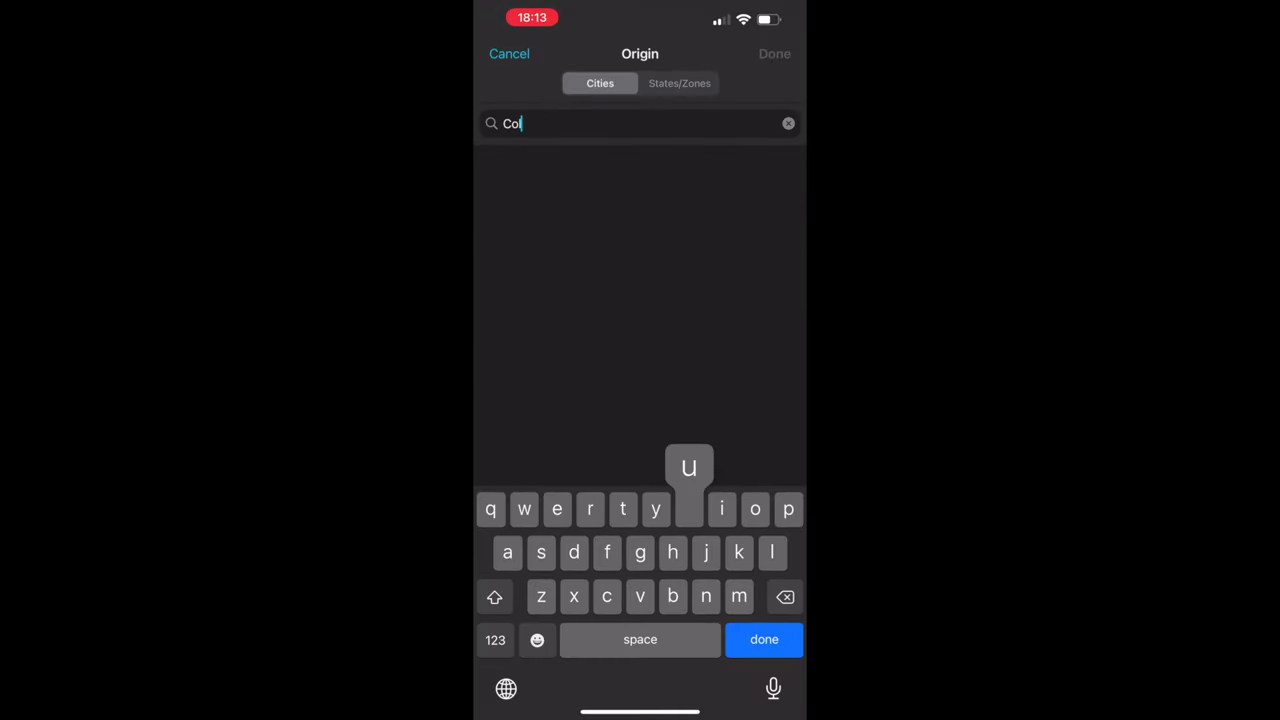
left_click(529, 257)
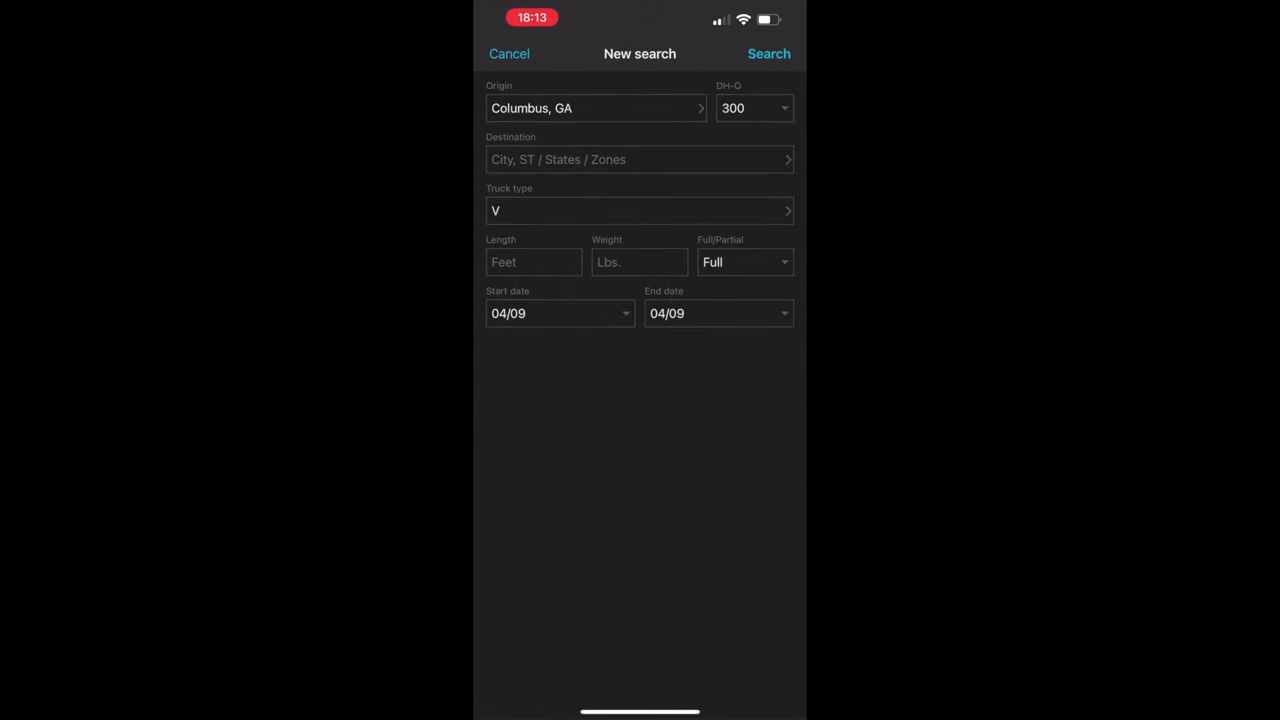
left_click(595, 108)
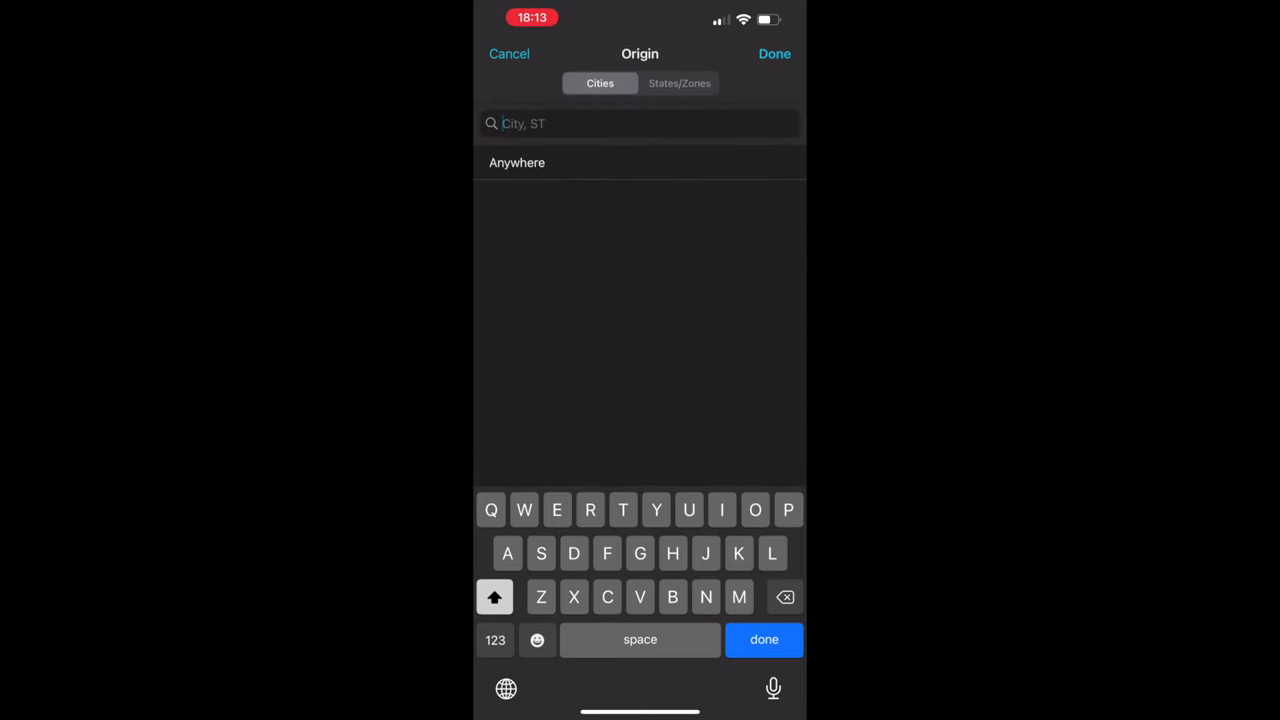
type("columbu")
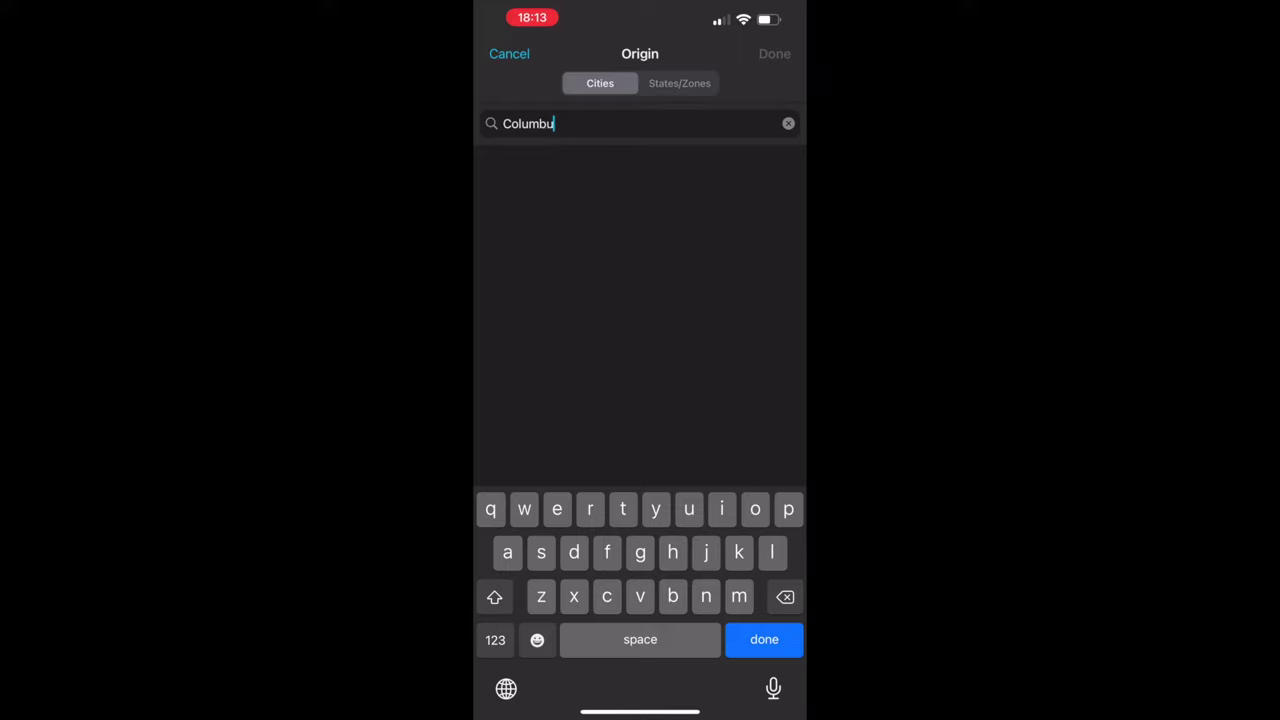
left_click(530, 162)
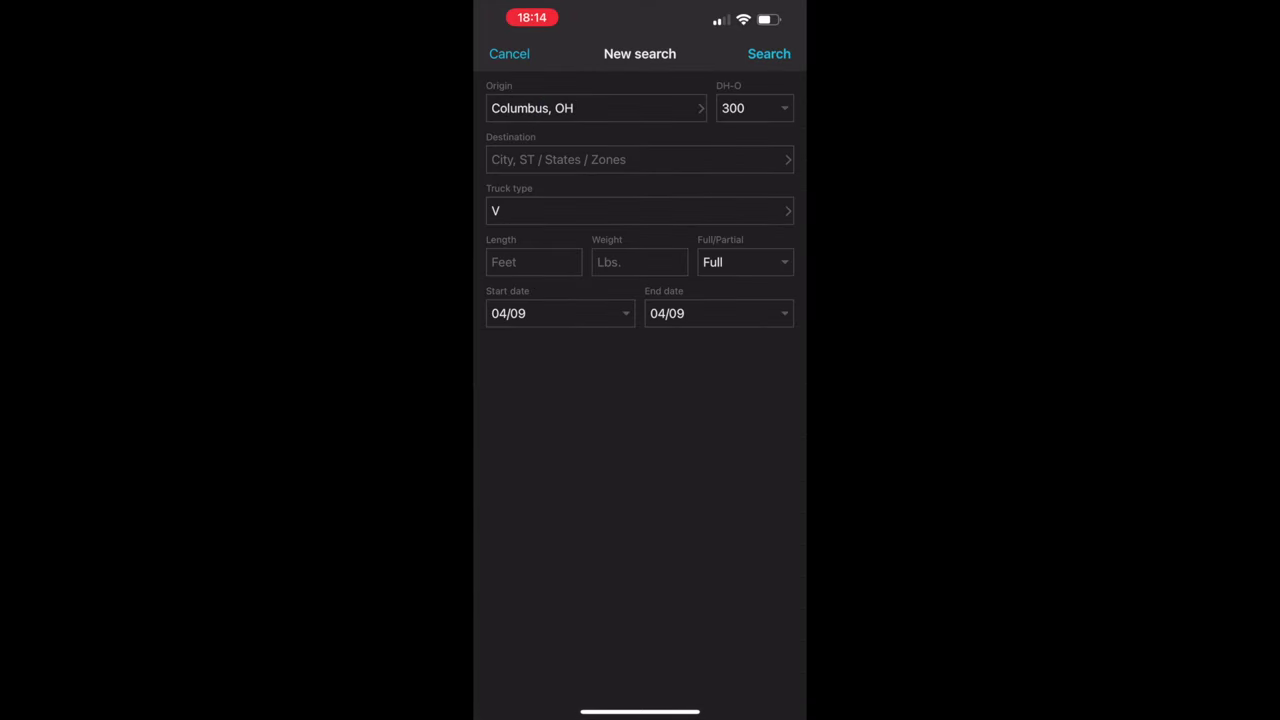
left_click(560, 313)
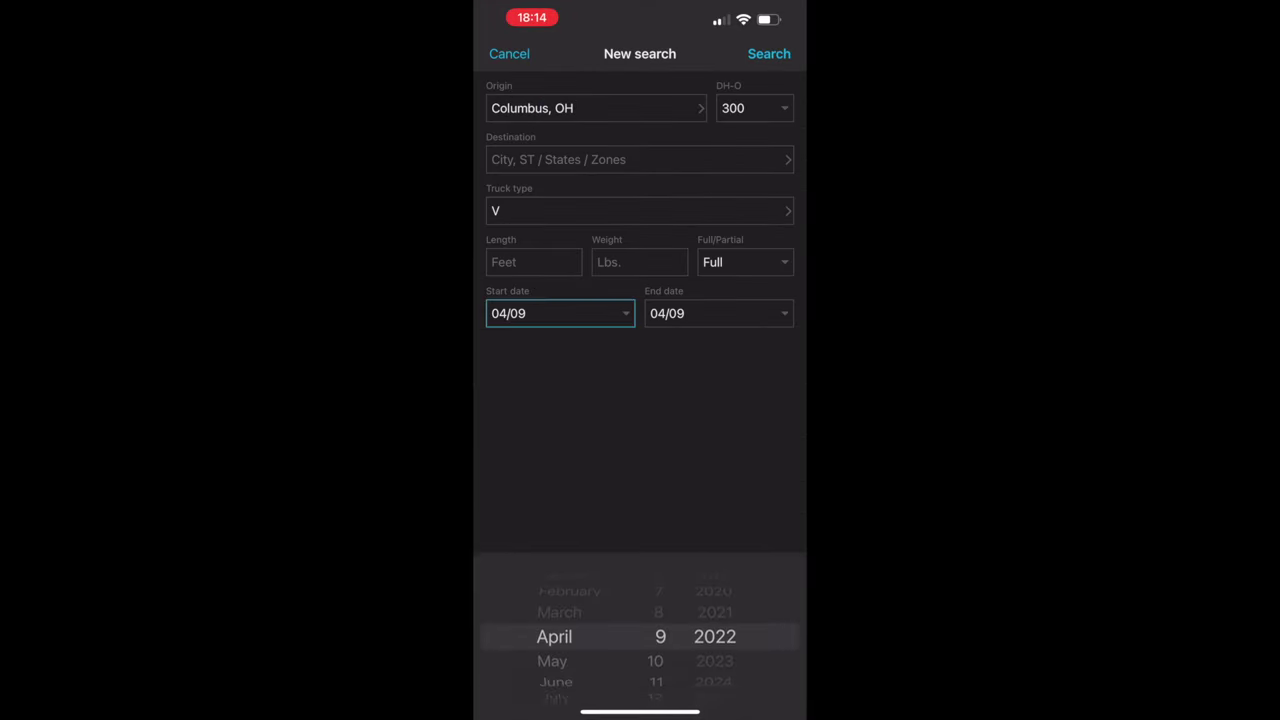
scroll(657, 636, "down", 1)
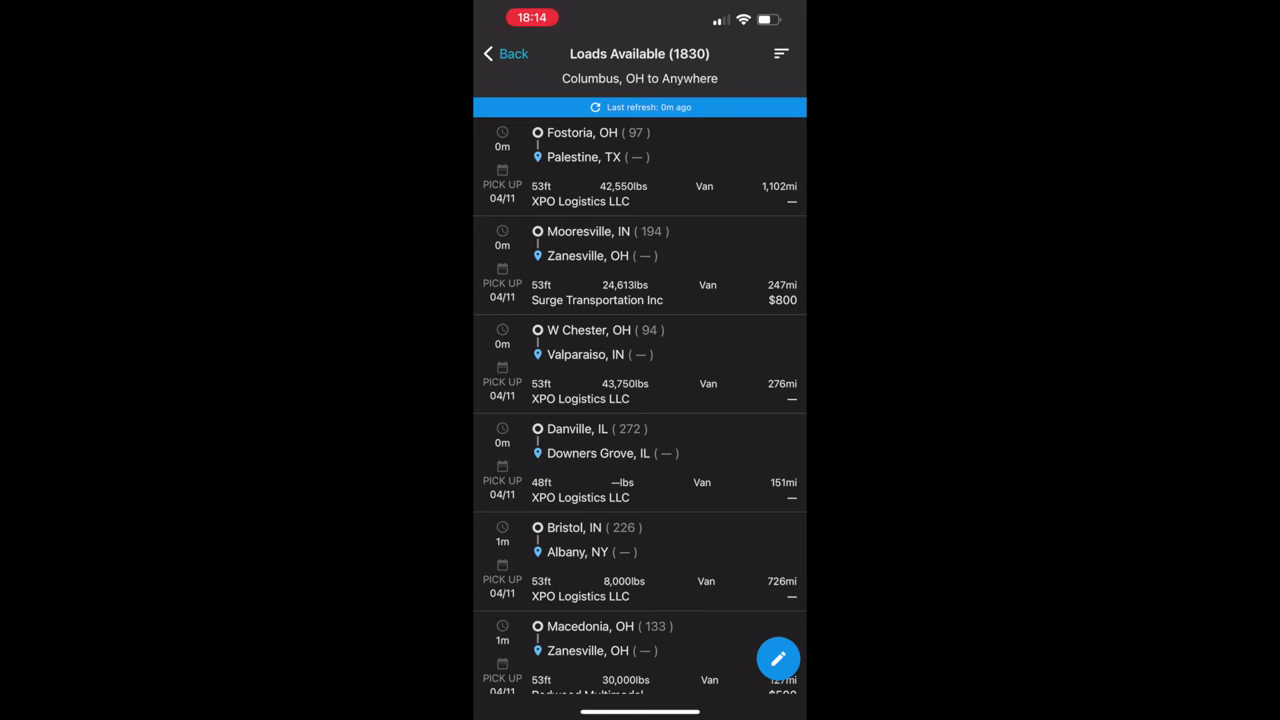
Review the Mooresville to Zanesville load details, then return to the Columbus, OH load list
scroll(640, 406, "down", 1)
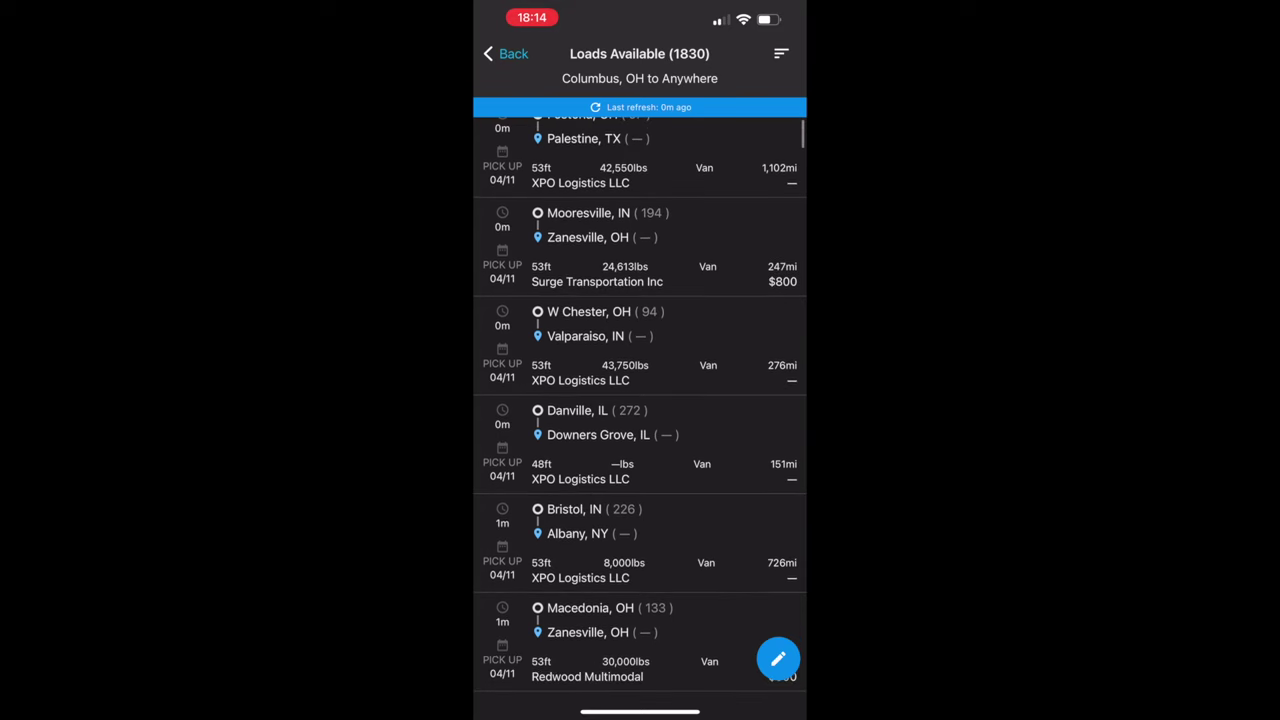
left_click(640, 245)
scroll(640, 400, "down", 1)
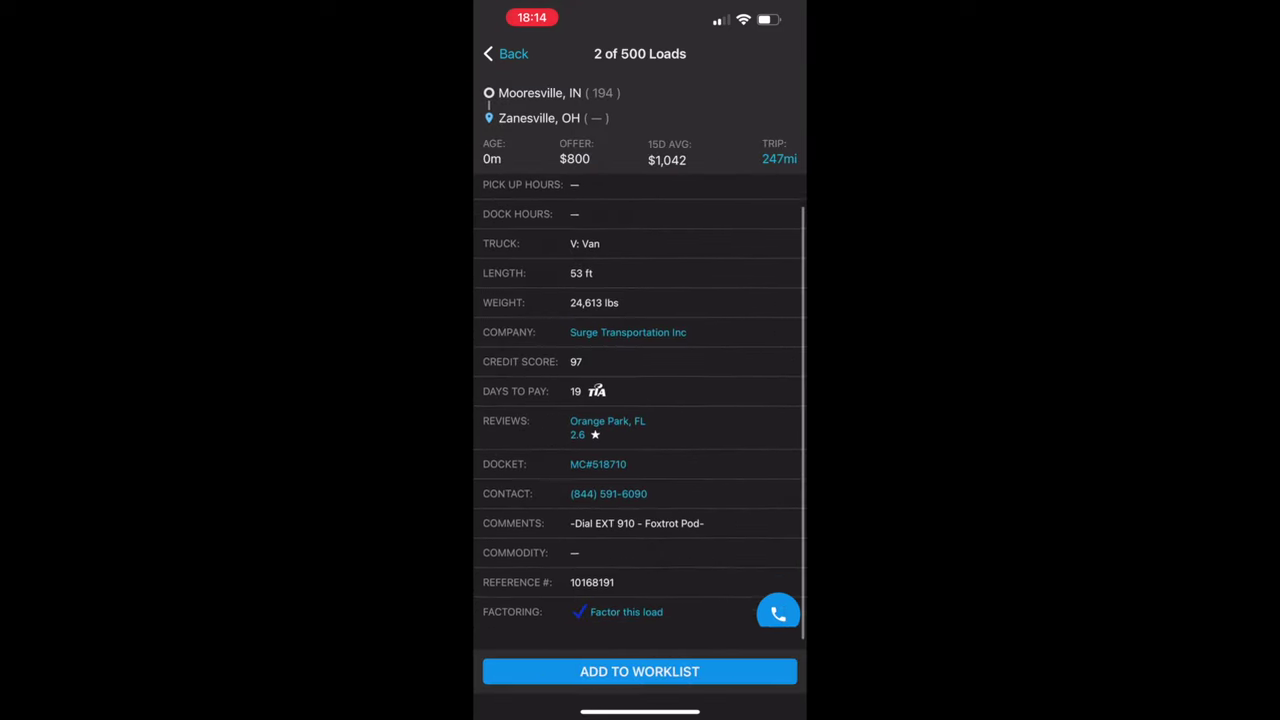
scroll(640, 414, "down", 2)
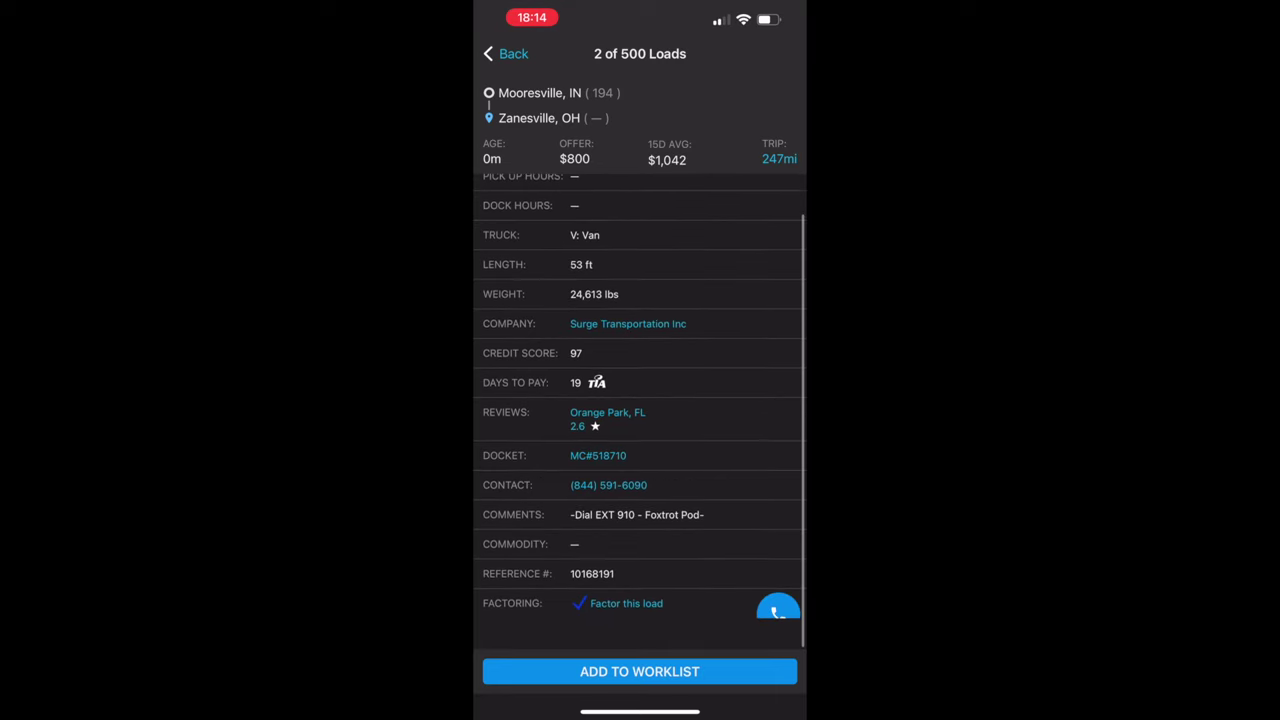
scroll(640, 400, "up", 1)
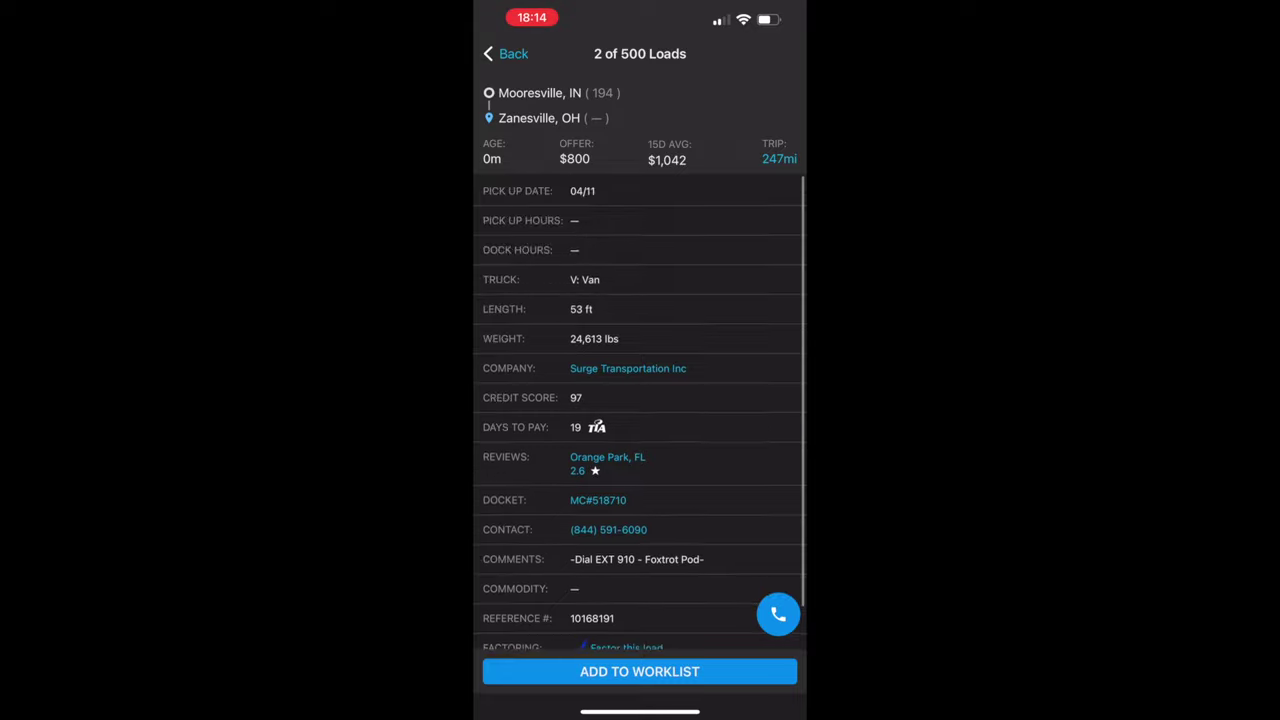
left_click(505, 53)
Re-sort the list so the $13,000 Columbus to St Louis load leads, and review its details
scroll(640, 400, "down", 1)
left_click(781, 53)
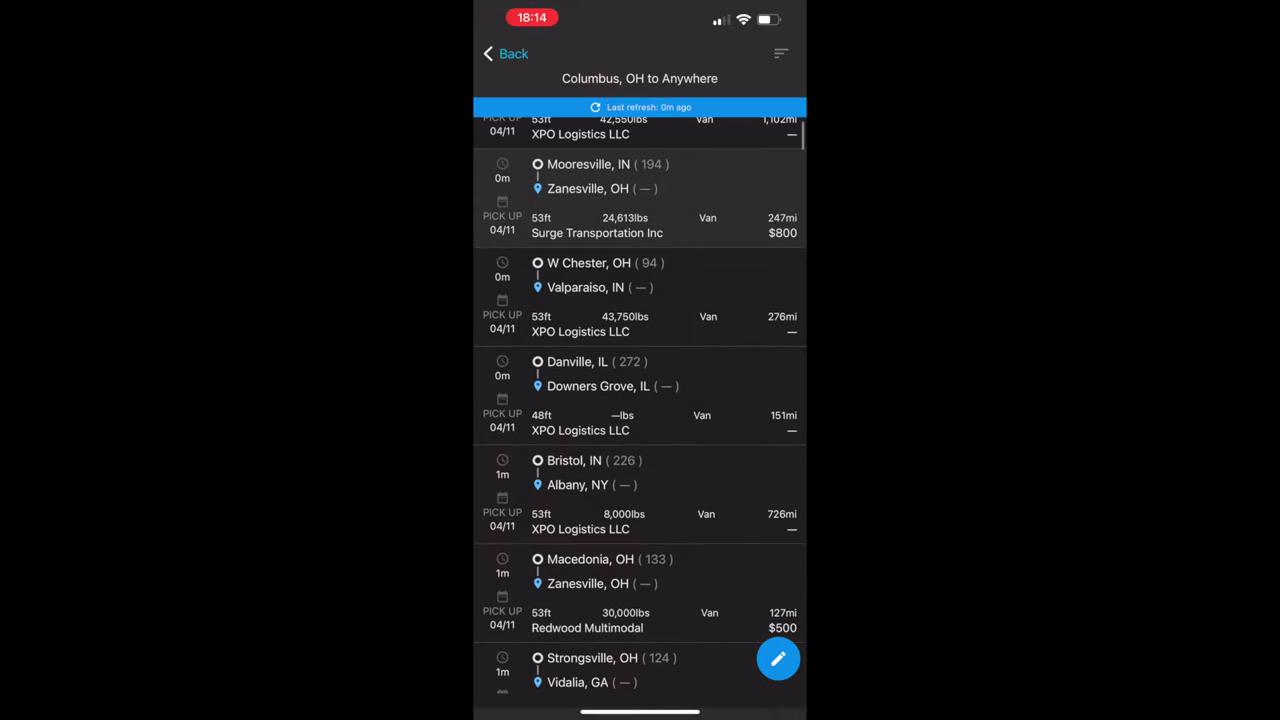
left_click(507, 88)
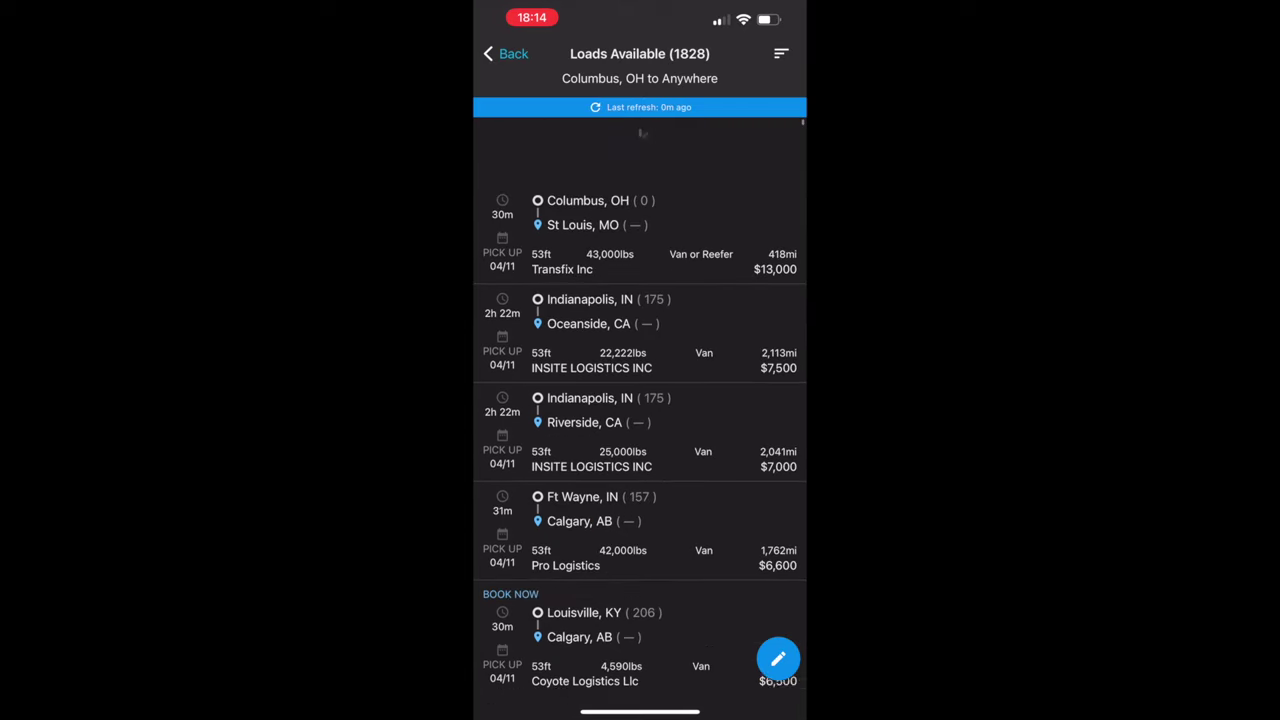
left_click(640, 165)
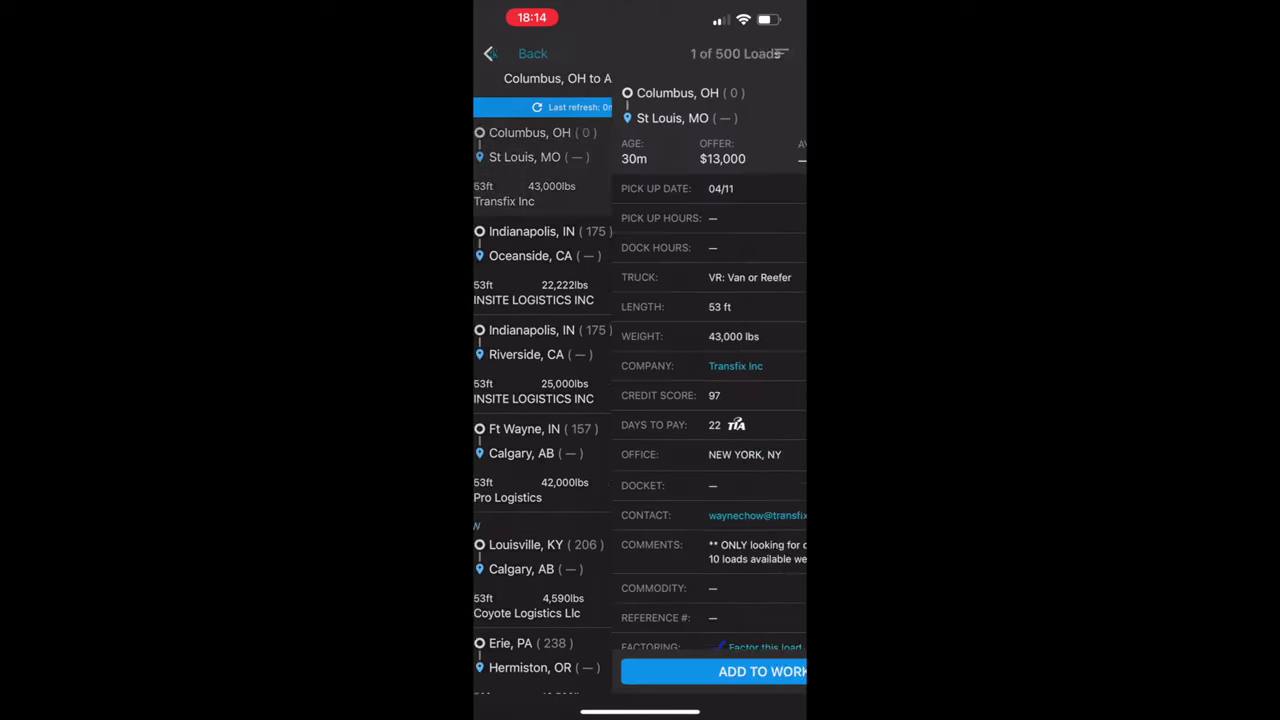
scroll(640, 400, "down", 3)
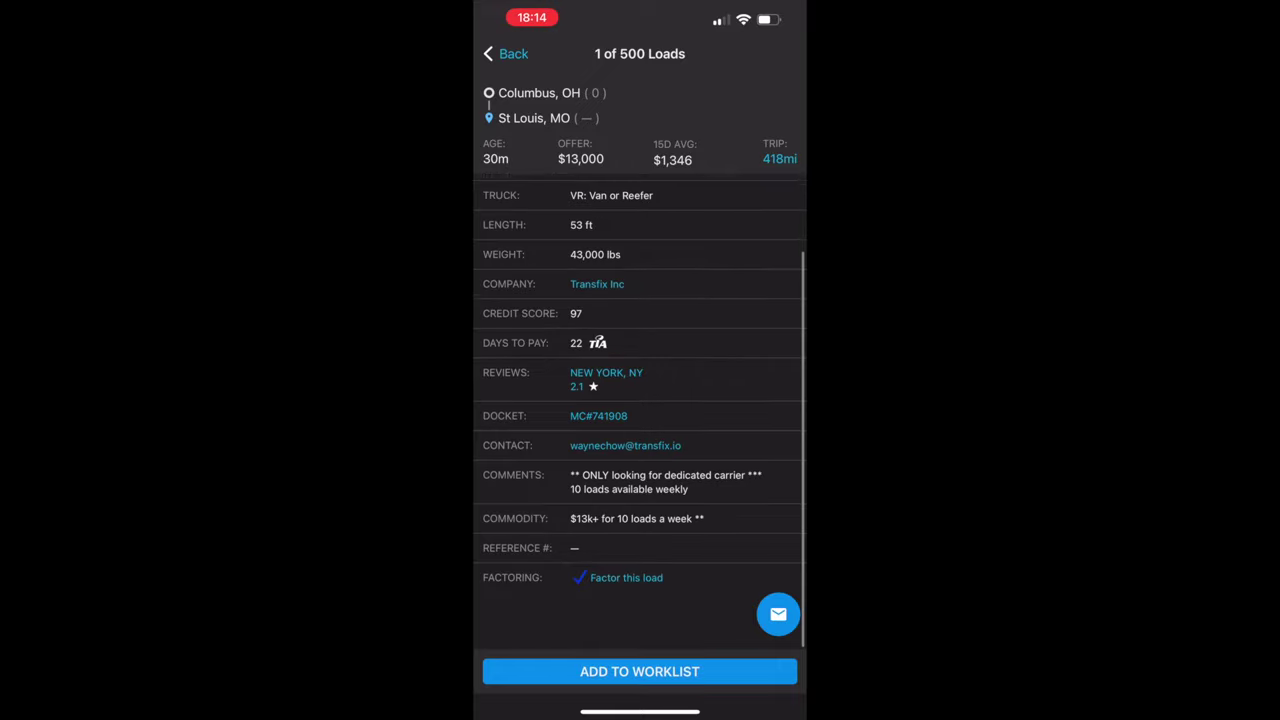
scroll(640, 400, "up", 2)
left_click_drag(476, 400, 564, 400)
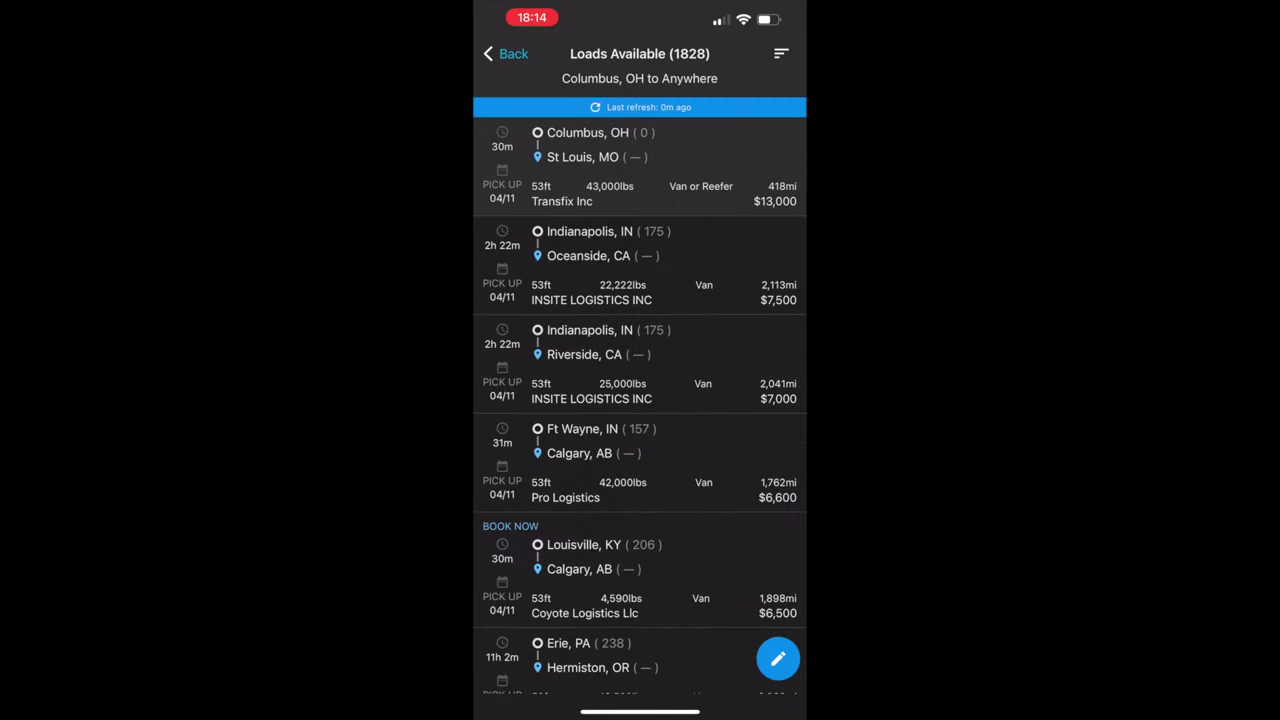
left_click(640, 300)
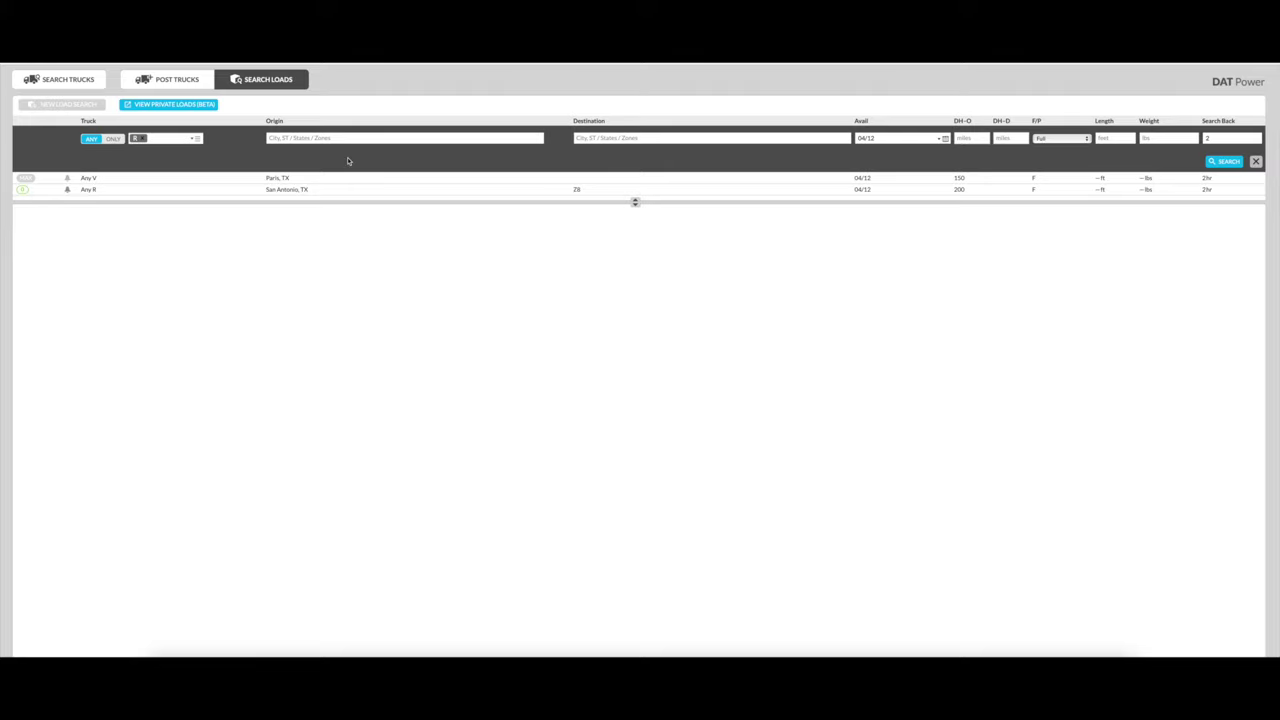
Search loads from San Antonio, TX with 150-mile origin deadhead and 44,200 lb weight
left_click(320, 138)
type("San Antonio, TX")
type("150")
left_click(1158, 135)
type("44,200")
left_click(1222, 162)
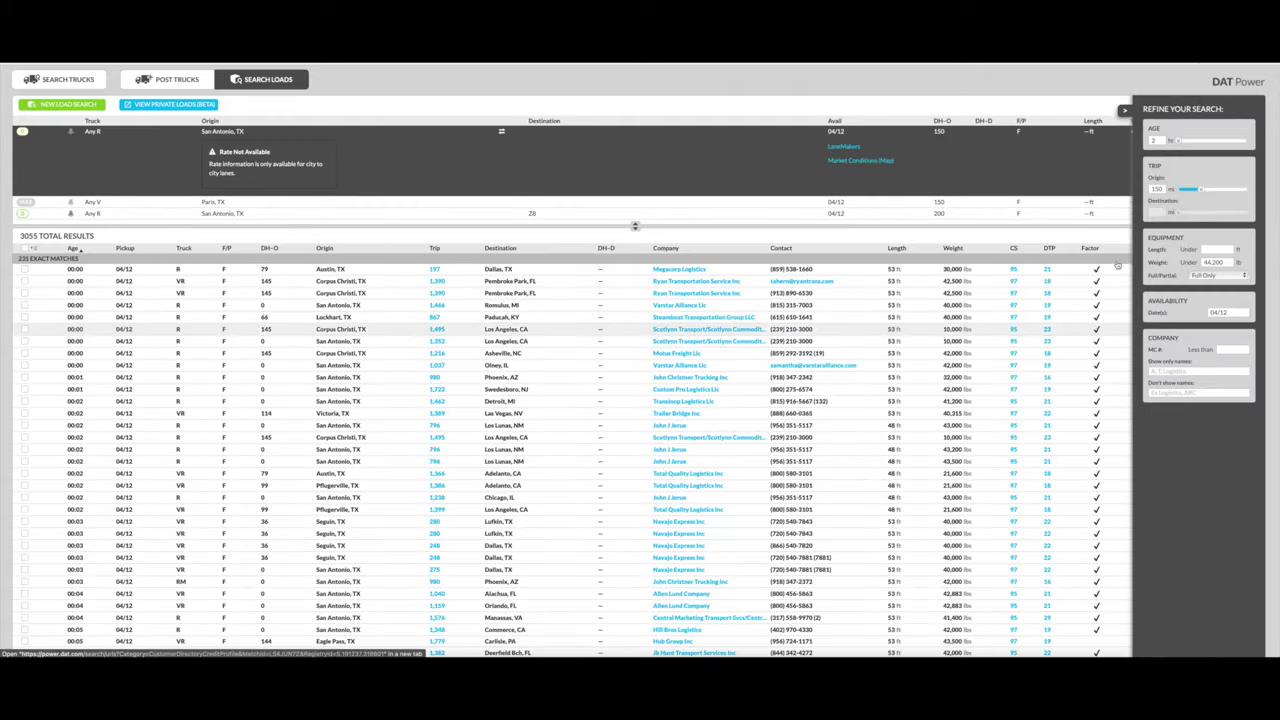
Reveal the Rate and Book columns, scroll the San Antonio results, and sort them by CS
left_click(1124, 110)
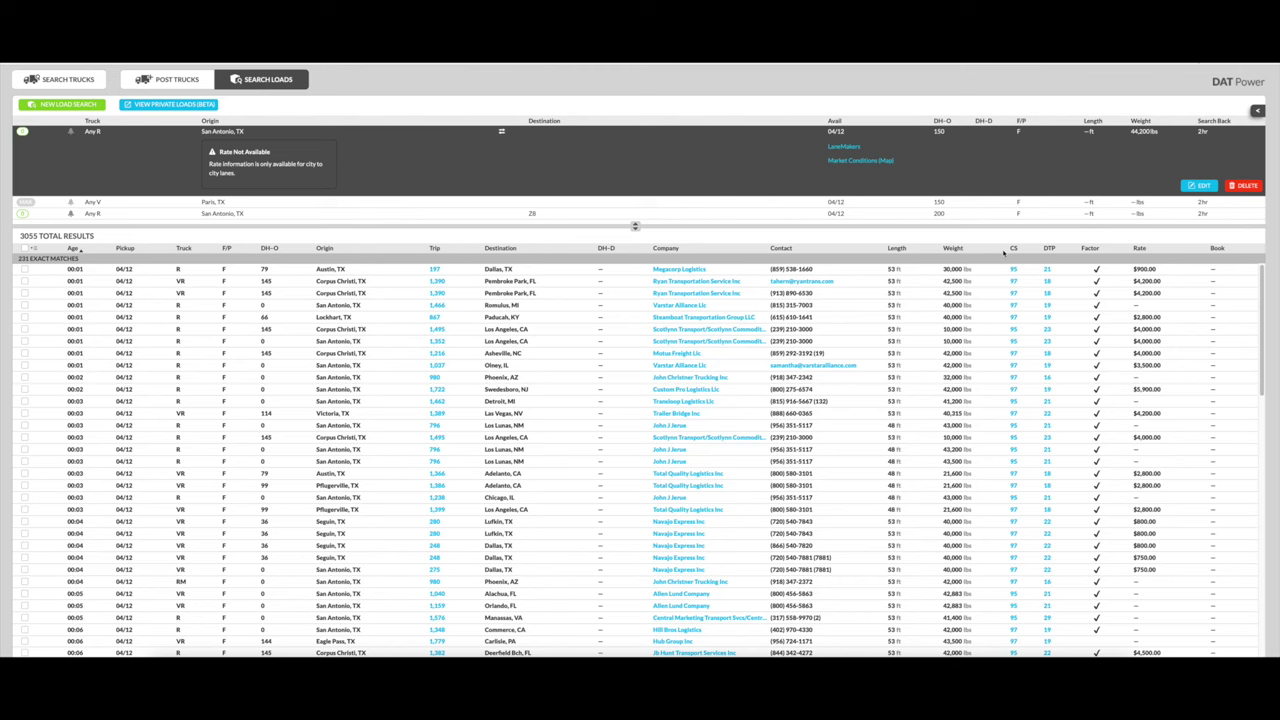
scroll(1020, 300, "down", 10)
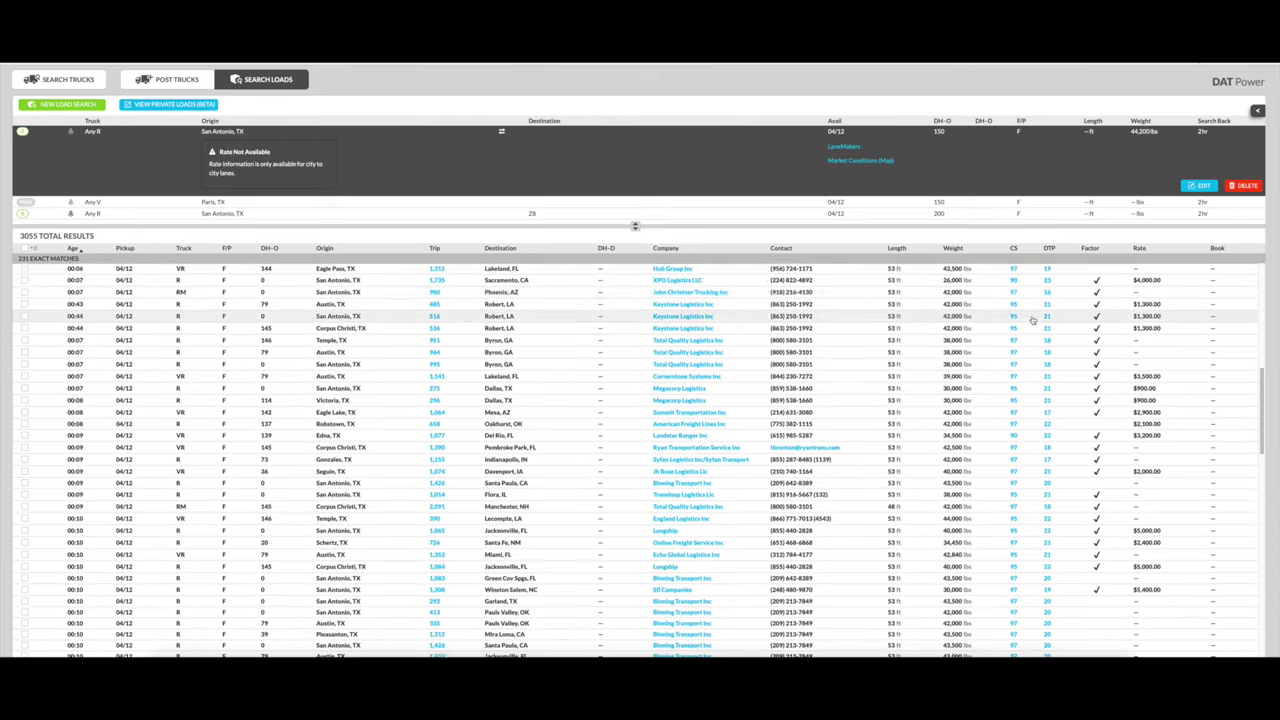
scroll(1033, 320, "down", 15)
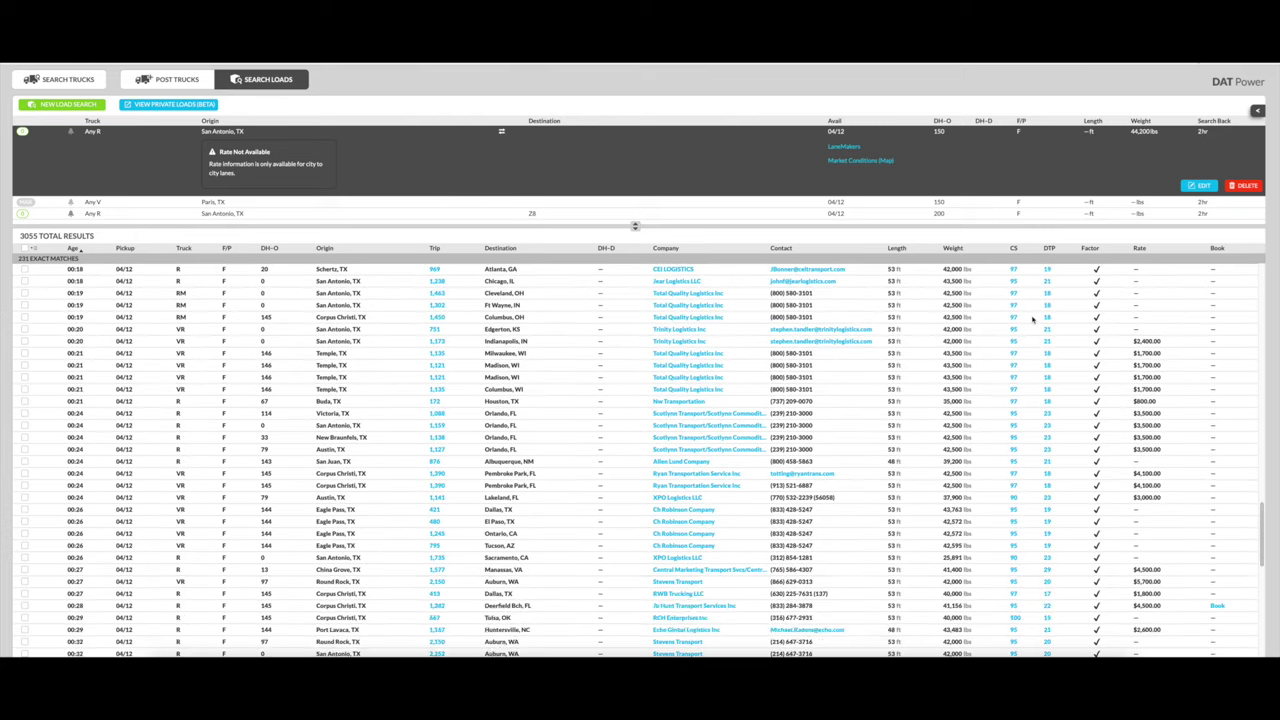
left_click(1013, 248)
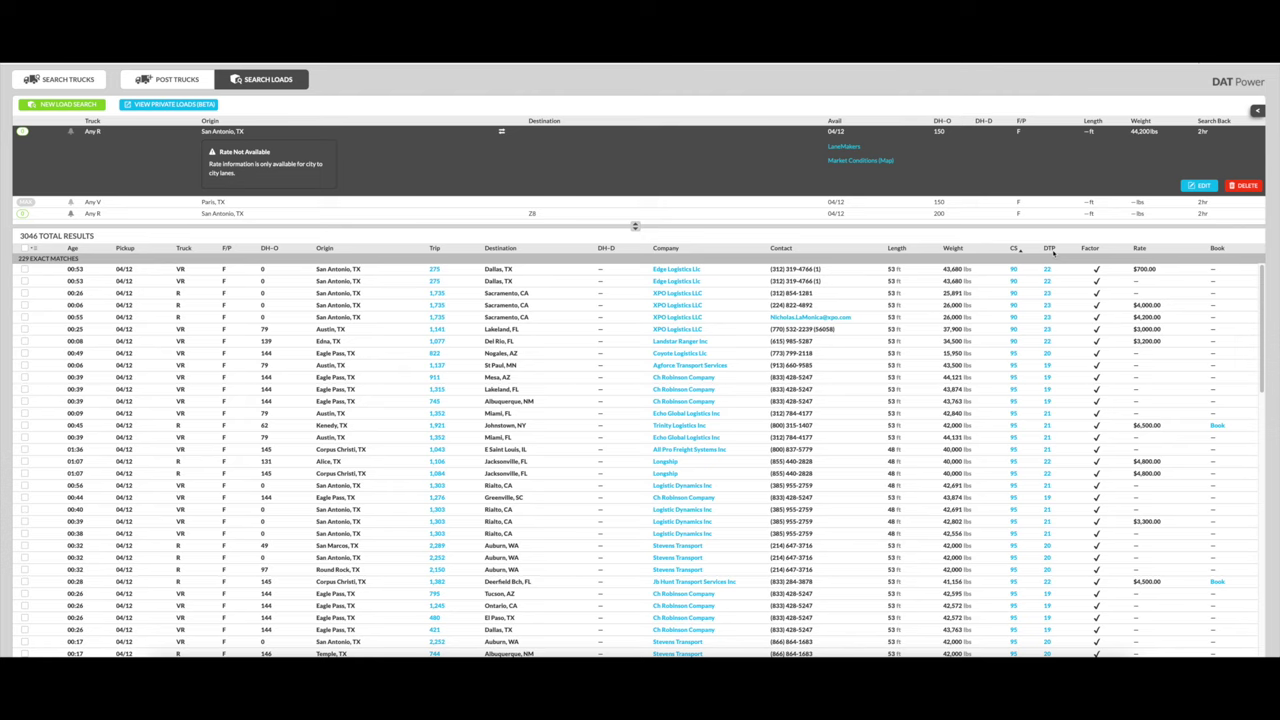
Sort the San Antonio results by DTP, reversed so the longest days-to-pay come first
left_click(1049, 248)
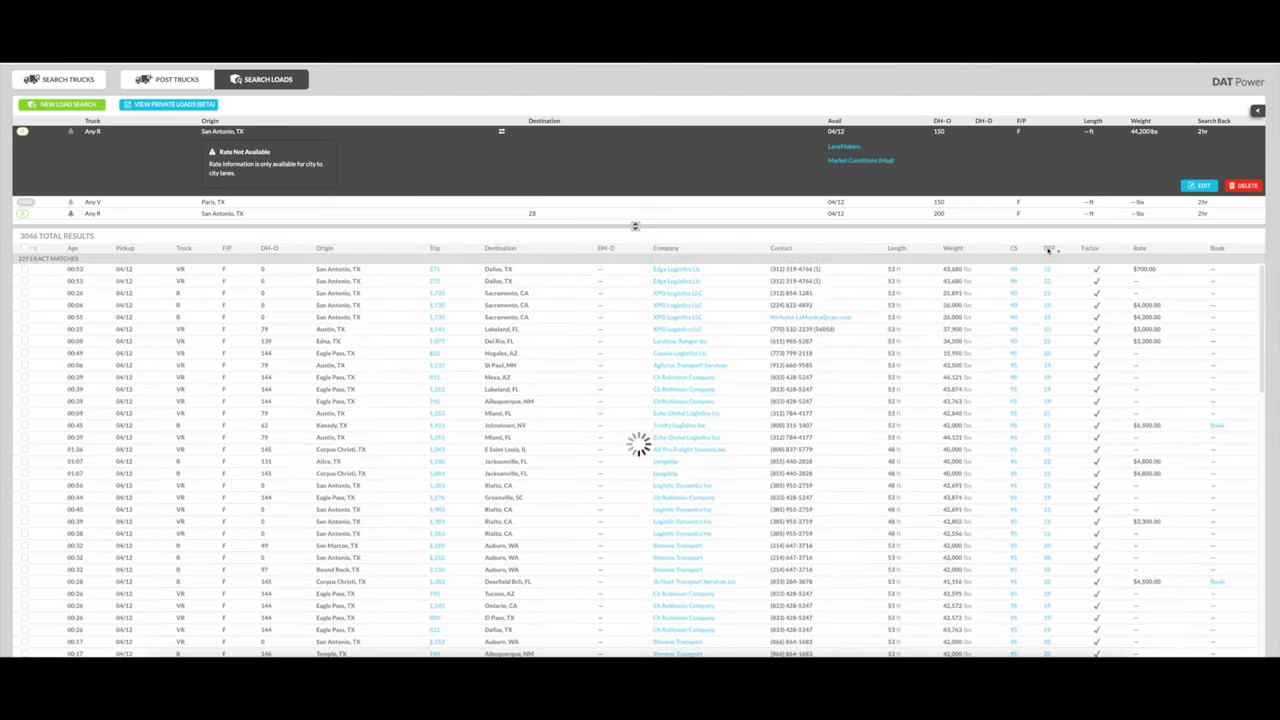
left_click(1056, 250)
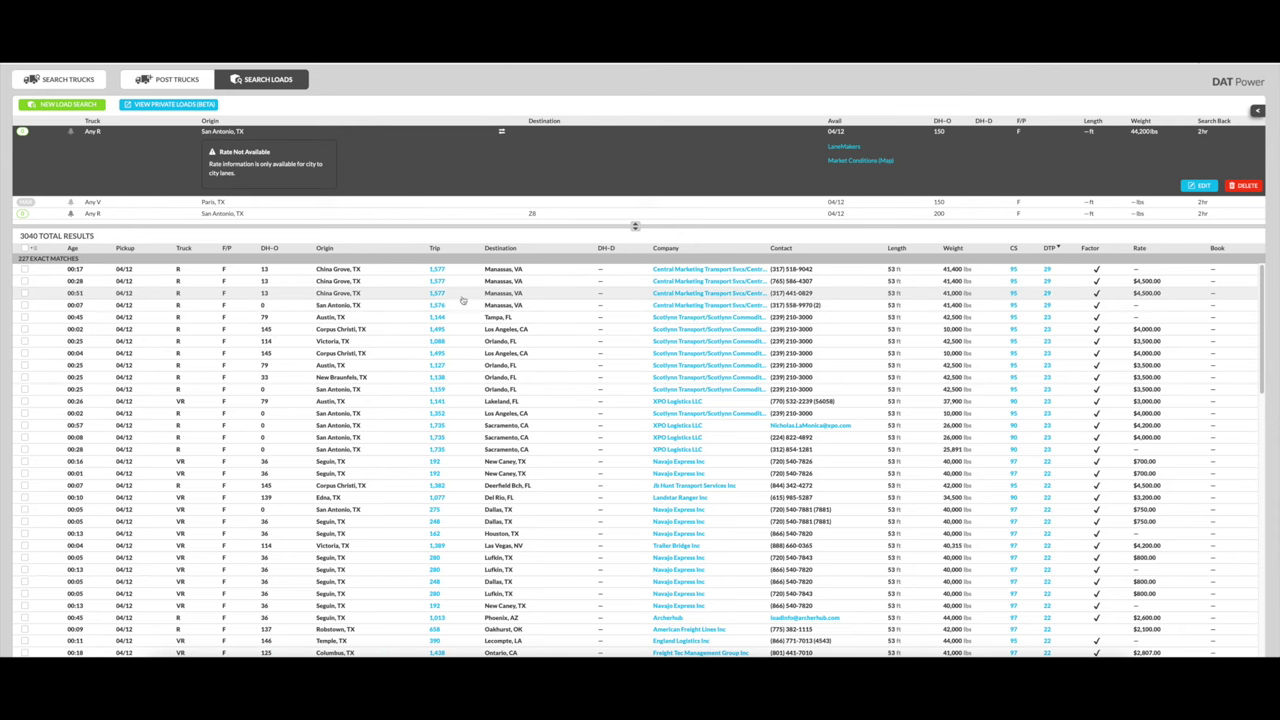
Rerun the saved 'Any R San Antonio, TX' search and scroll the refreshed 3012 results
left_click(43, 215)
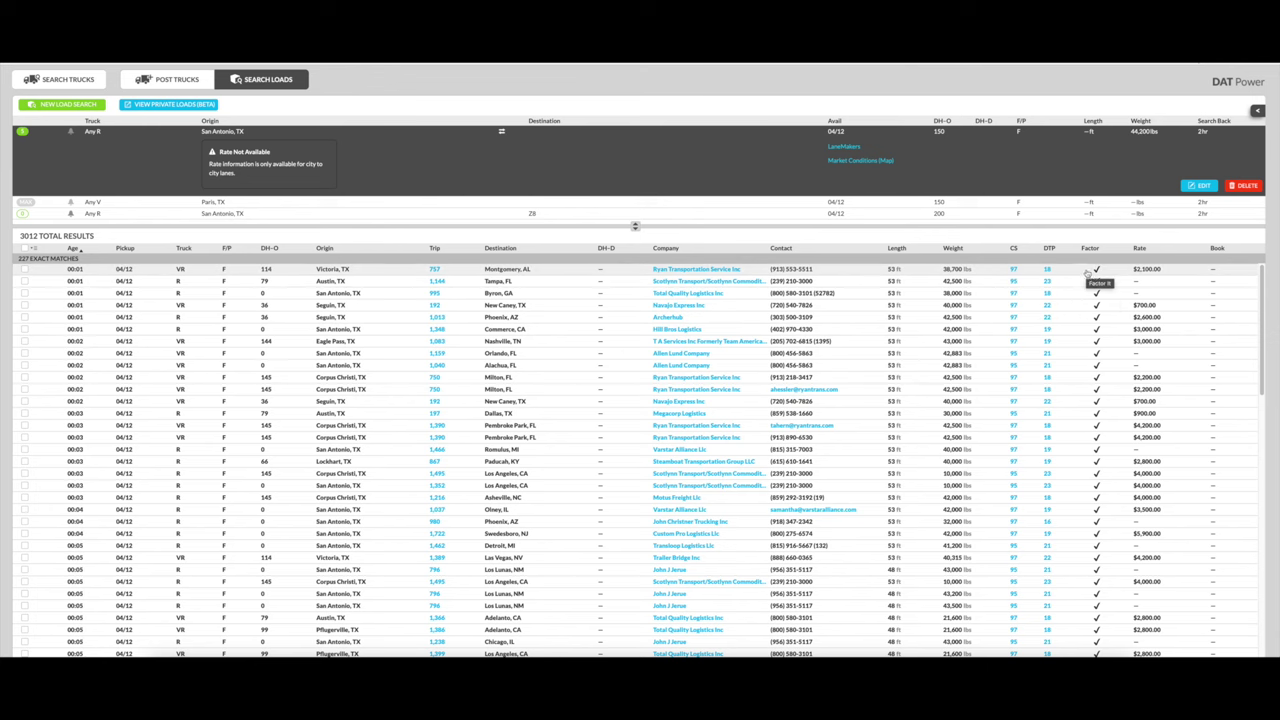
scroll(1097, 283, "down", 10)
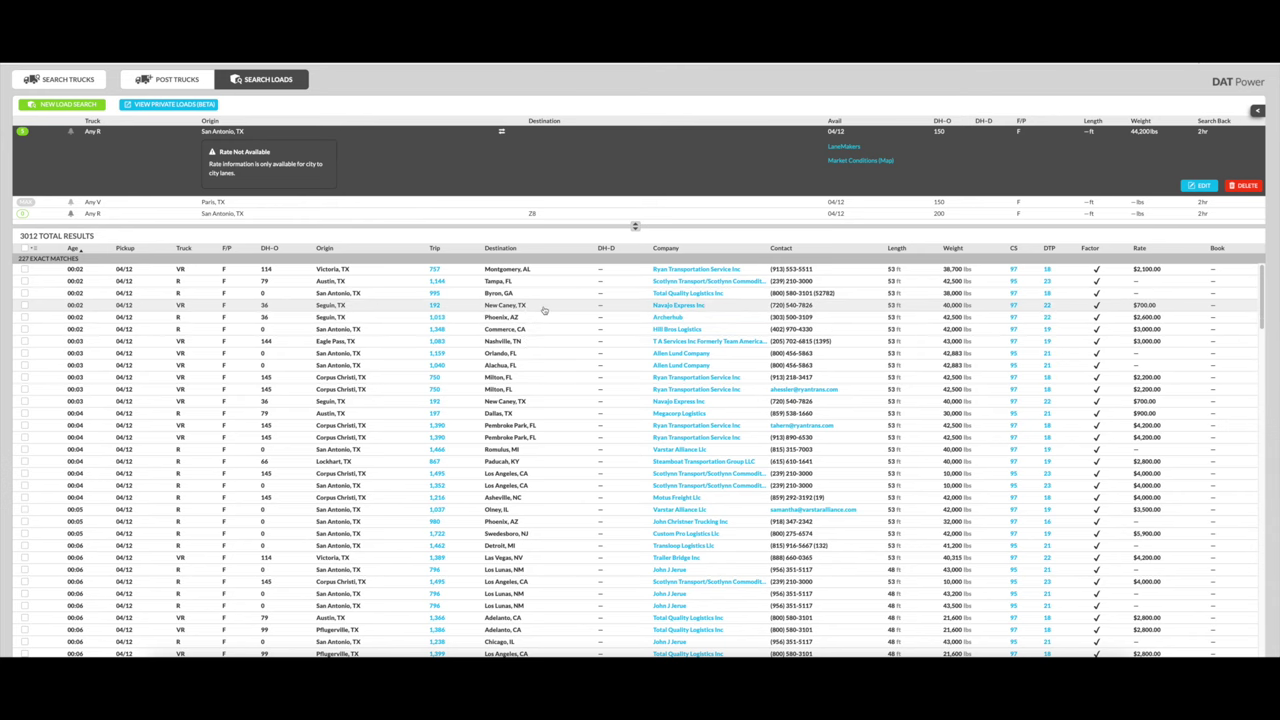
Expand the Seguin to New Caney, TX load row to view its comments, docket and spot rate
left_click(547, 311)
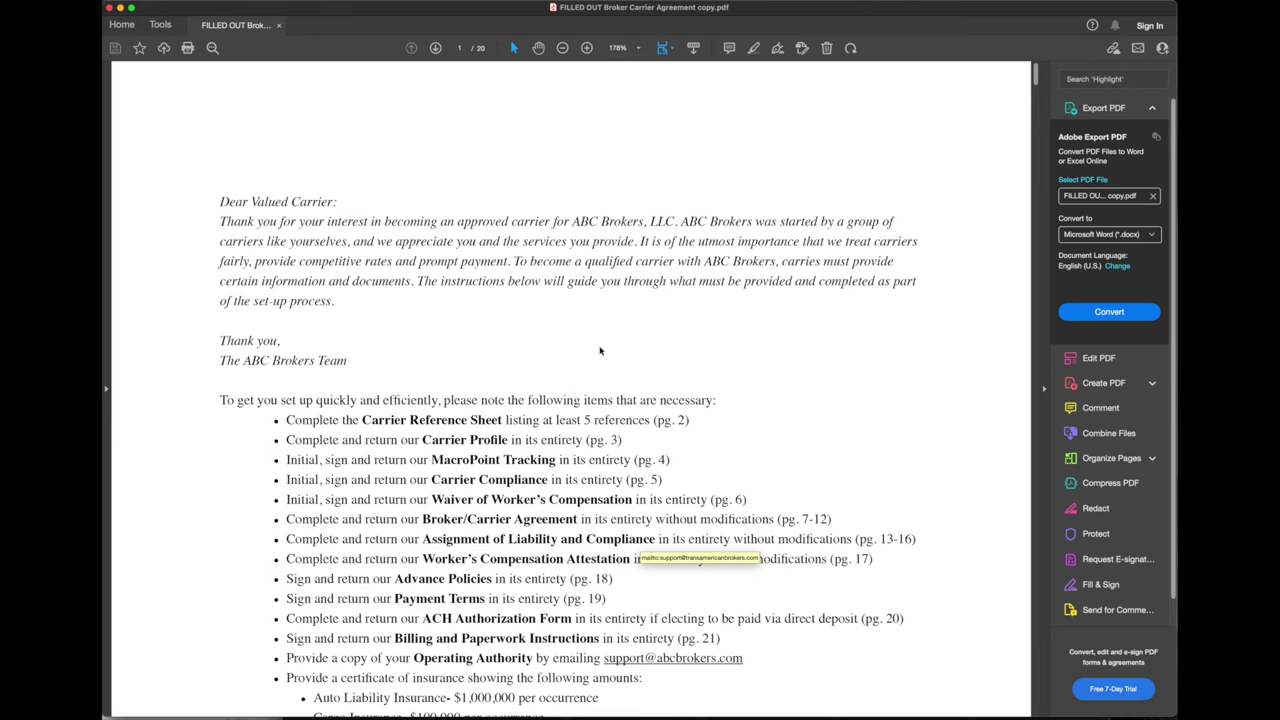
Scroll past the cover letter and Carrier Reference Sheet to page 3, the Carrier Profile
scroll(608, 365, "down", 2)
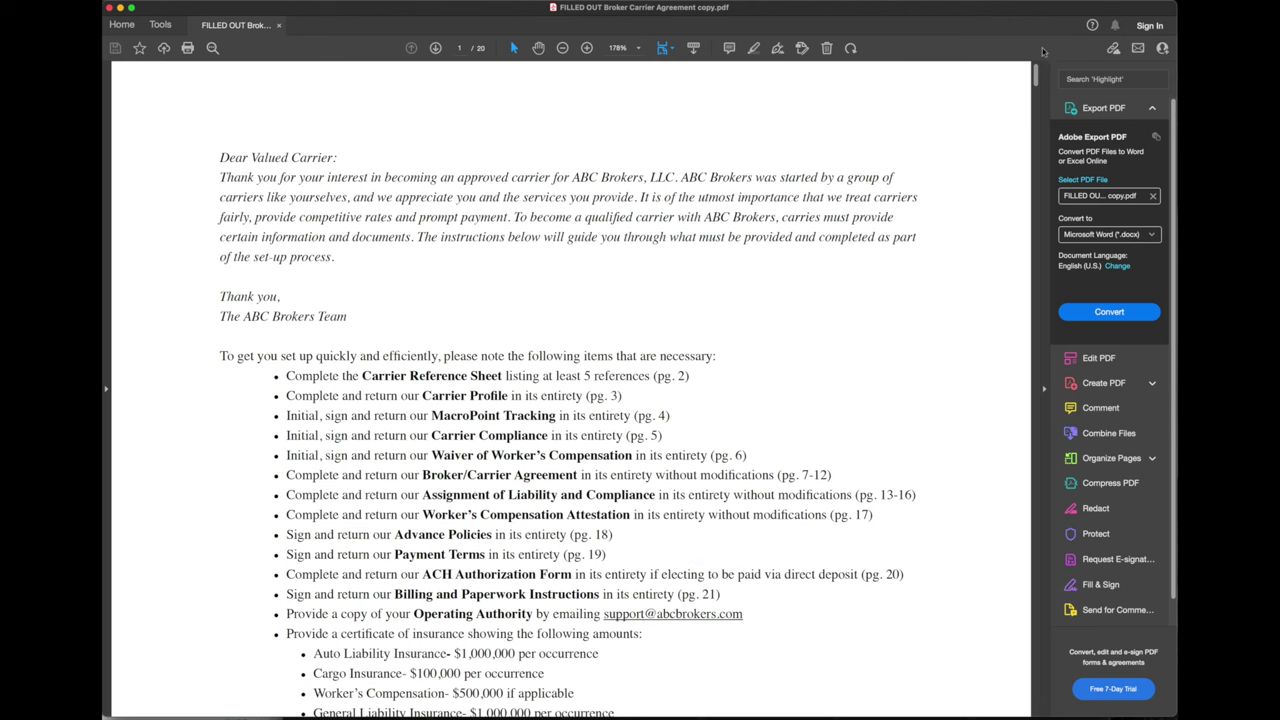
scroll(1036, 75, "down", 5)
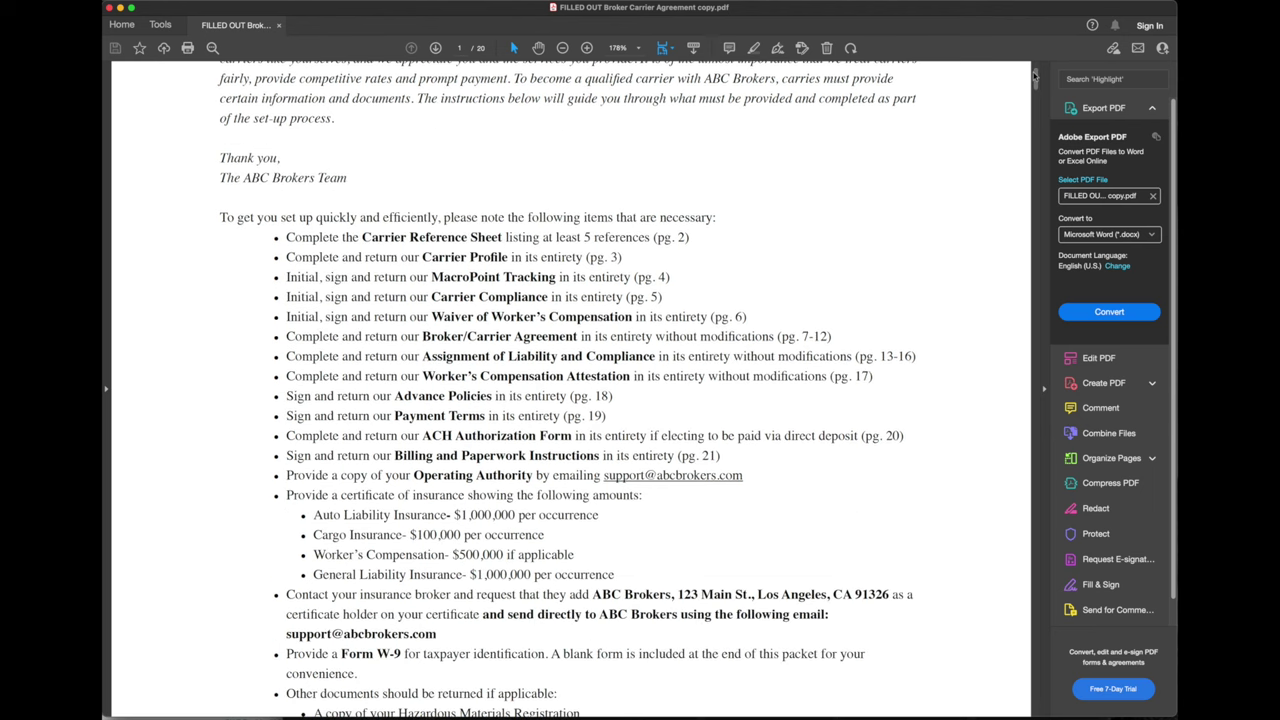
scroll(1036, 77, "down", 2)
left_click_drag(1036, 80, 1036, 95)
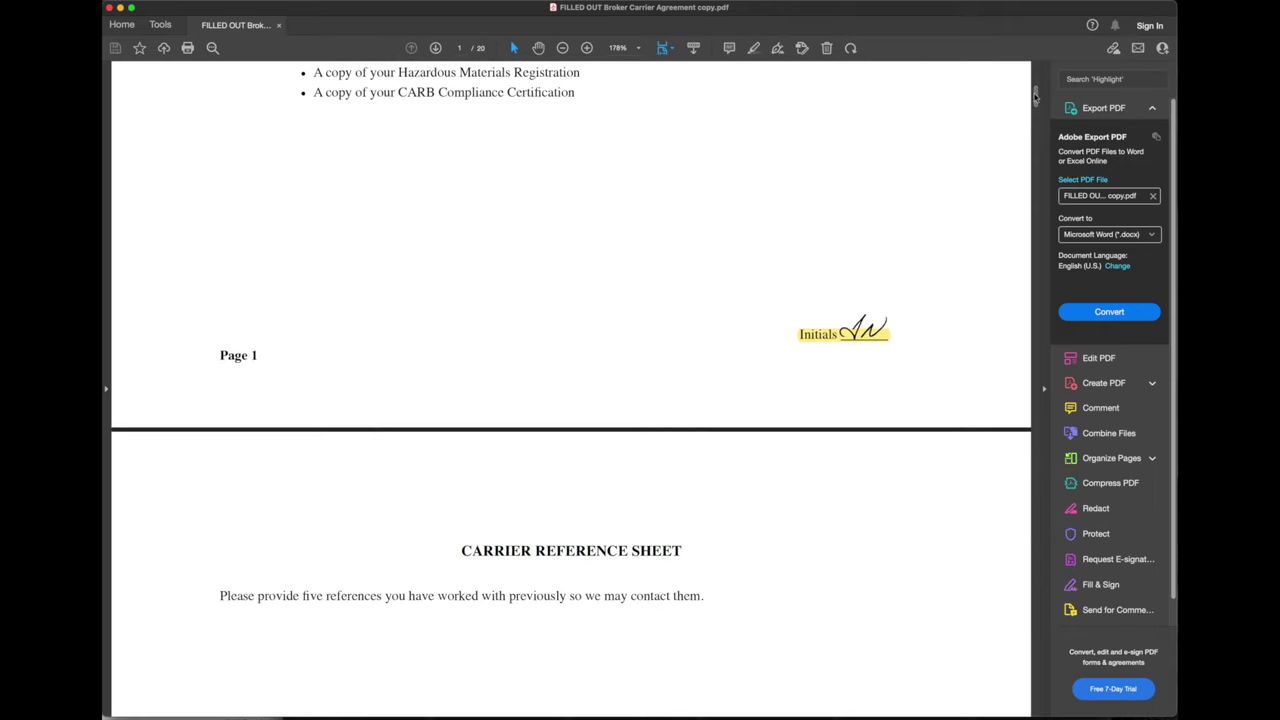
left_click_drag(1036, 97, 1036, 107)
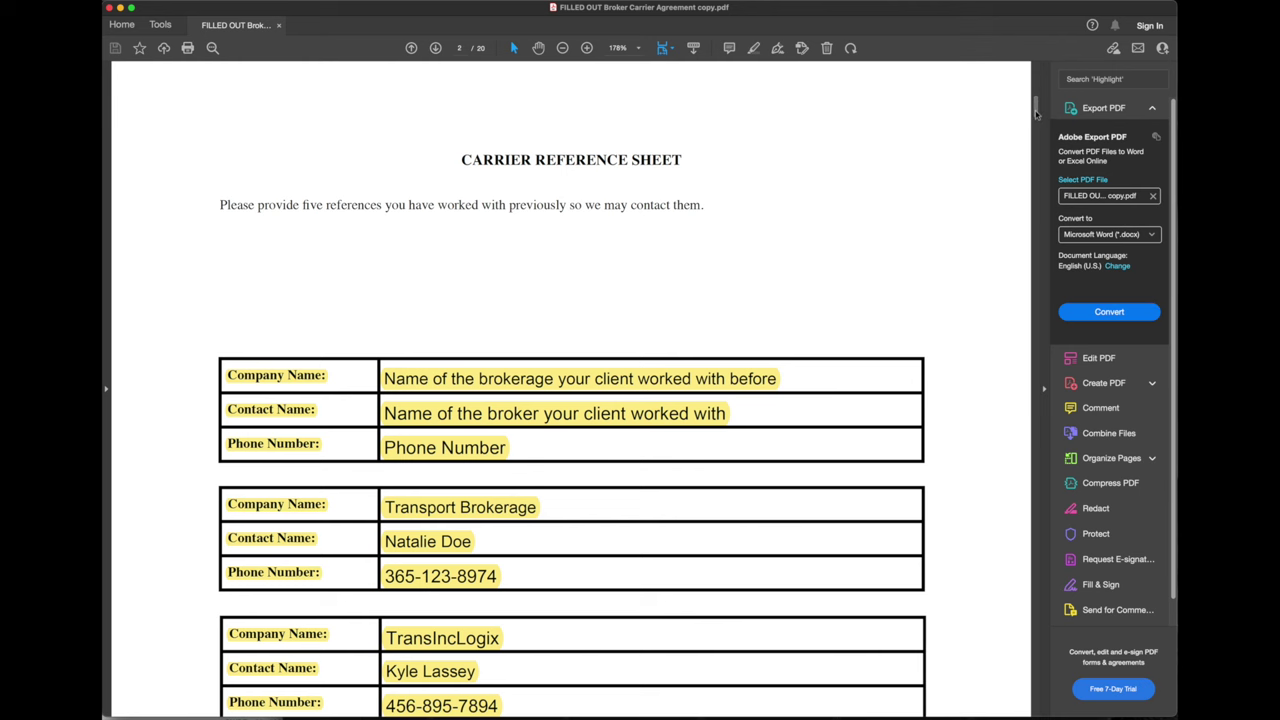
left_click_drag(1036, 114, 1025, 148)
Review the filled Carrier Profile answers and move down to page 7, the Broker/Carrier Agreement
scroll(1025, 148, "down", 1)
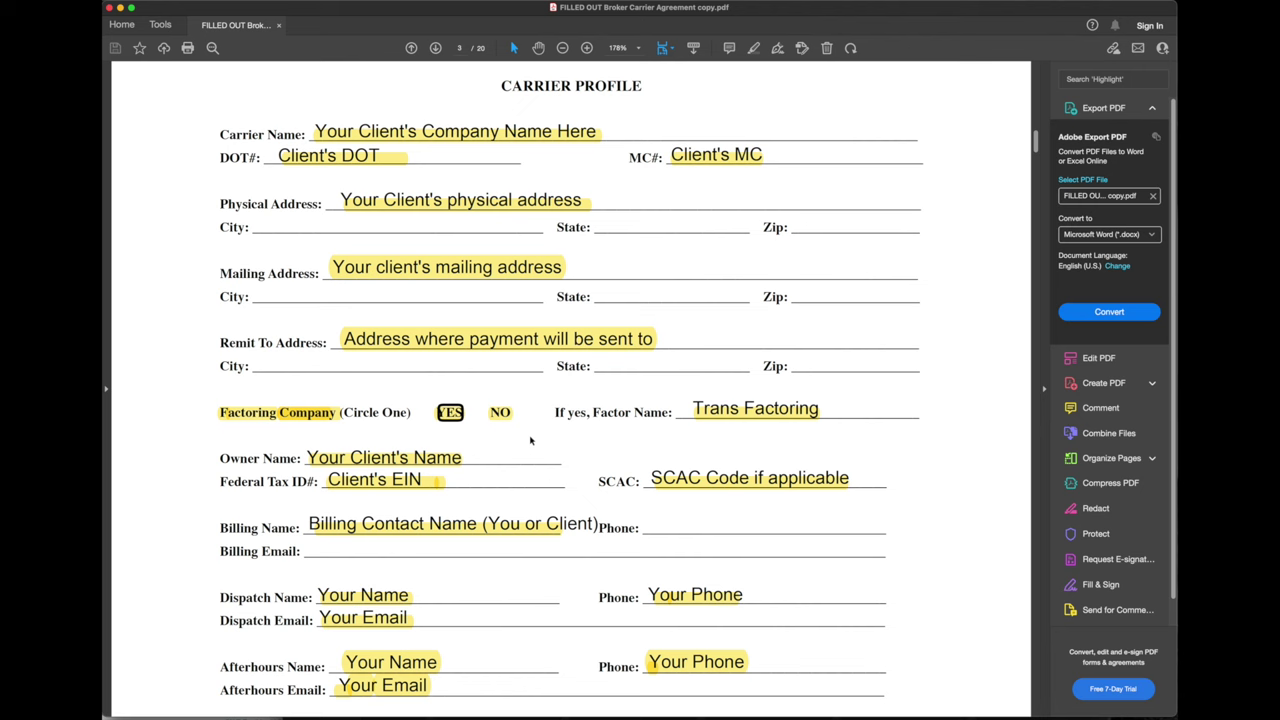
scroll(606, 578, "down", 5)
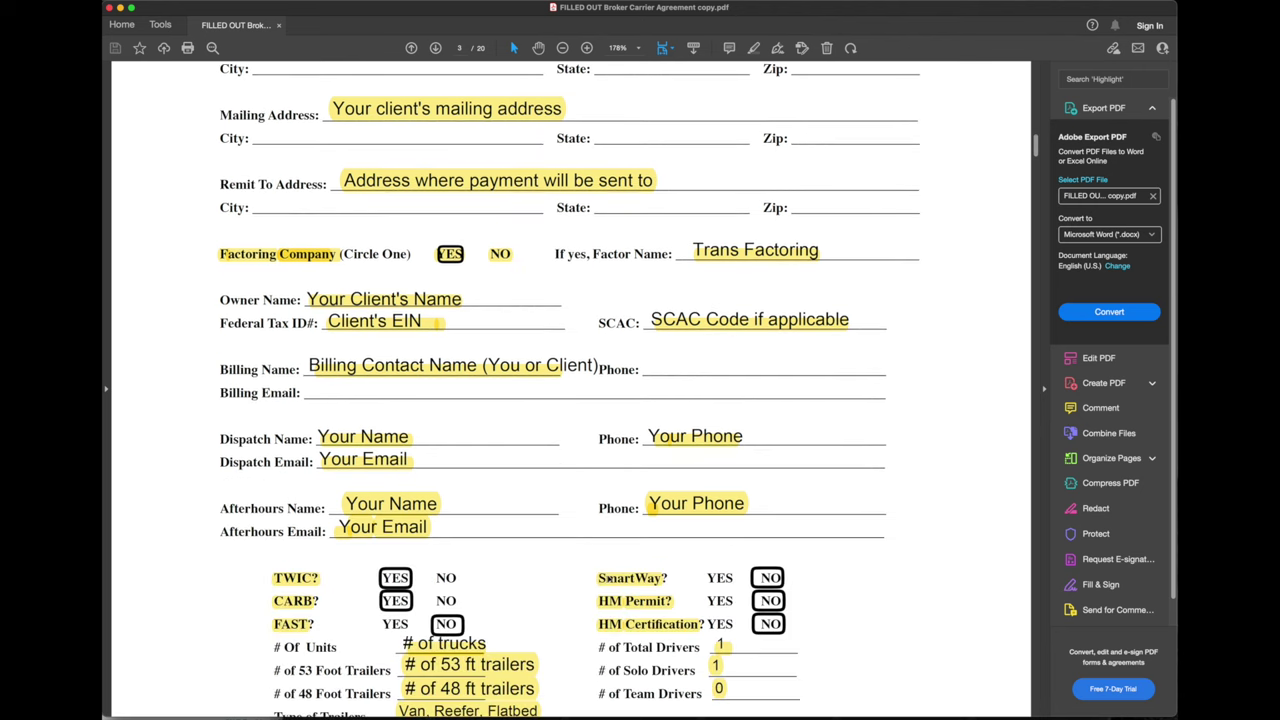
scroll(606, 578, "down", 1)
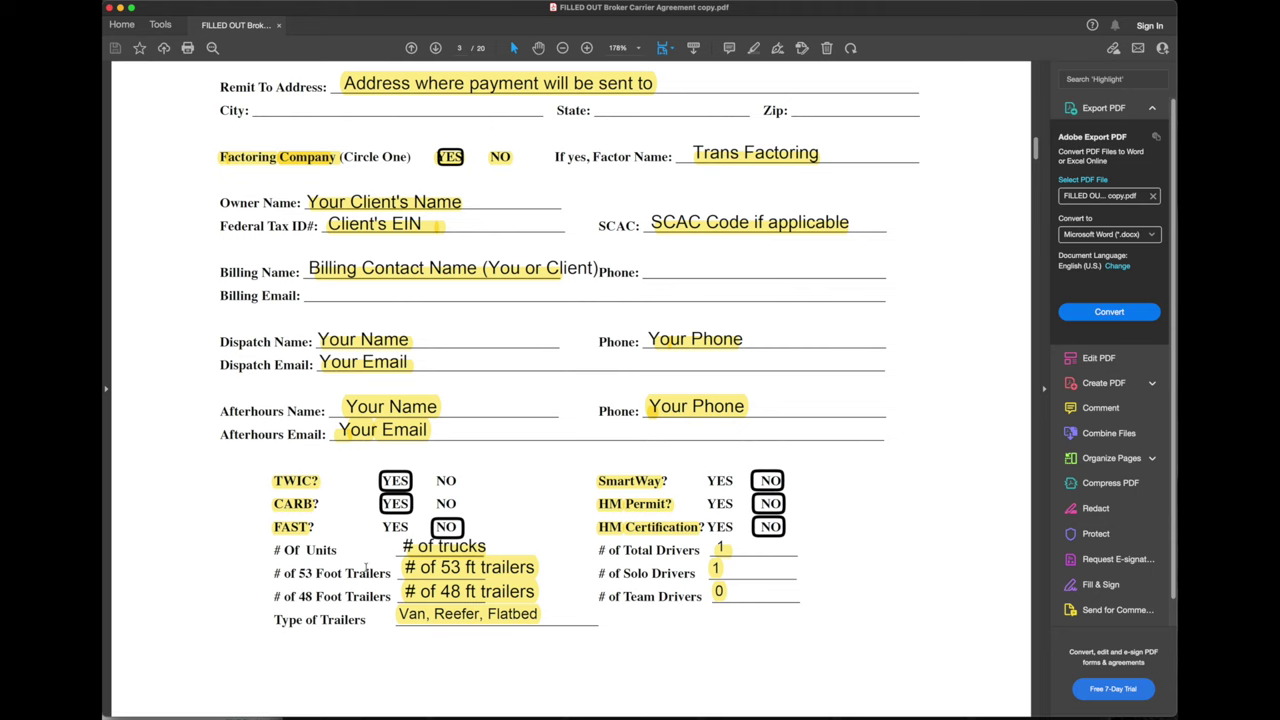
scroll(366, 566, "down", 1)
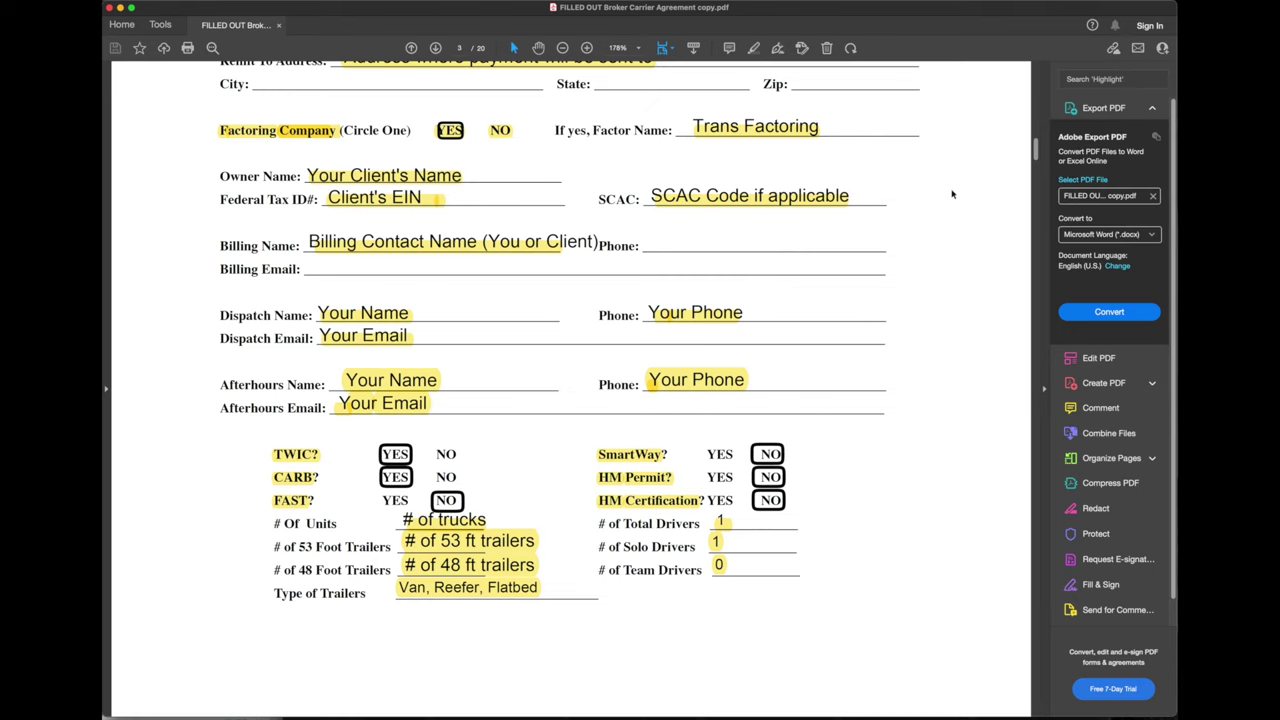
scroll(975, 196, "down", 3)
left_click_drag(1037, 155, 1037, 268)
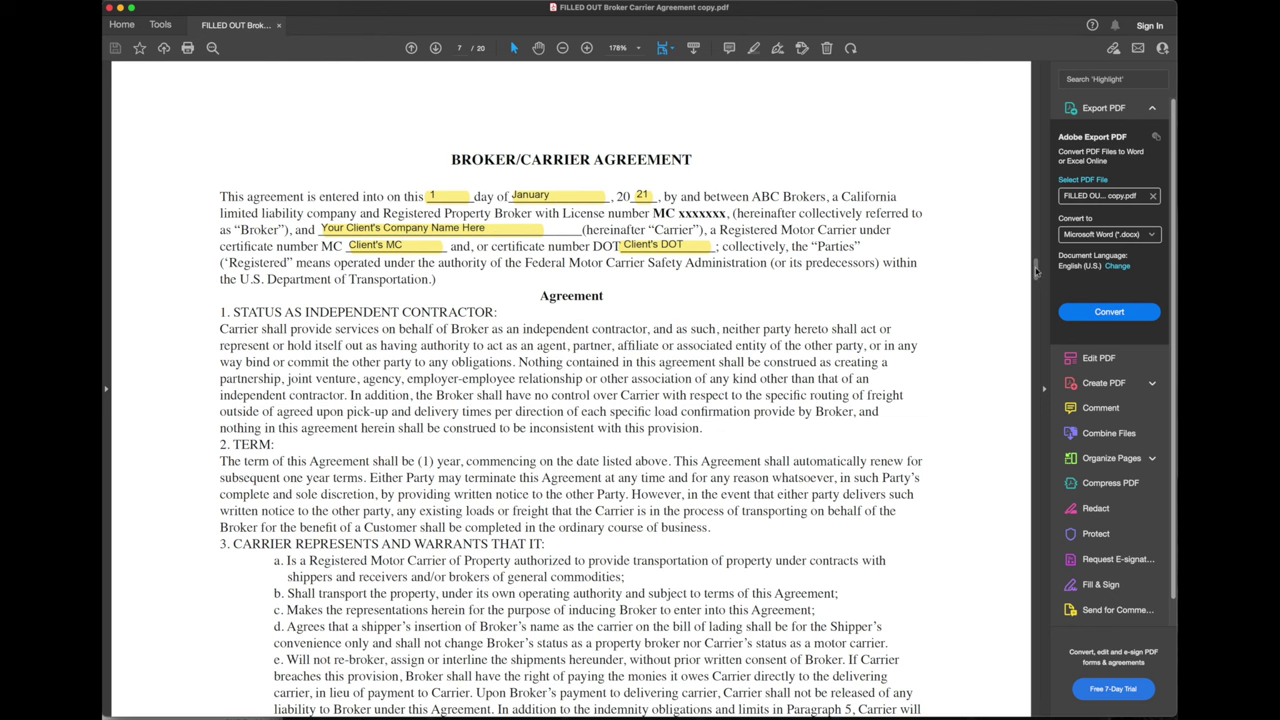
Scroll through the ACH authorization form pages of the agreement
scroll(1036, 280, "down", 5)
scroll(536, 316, "down", 15)
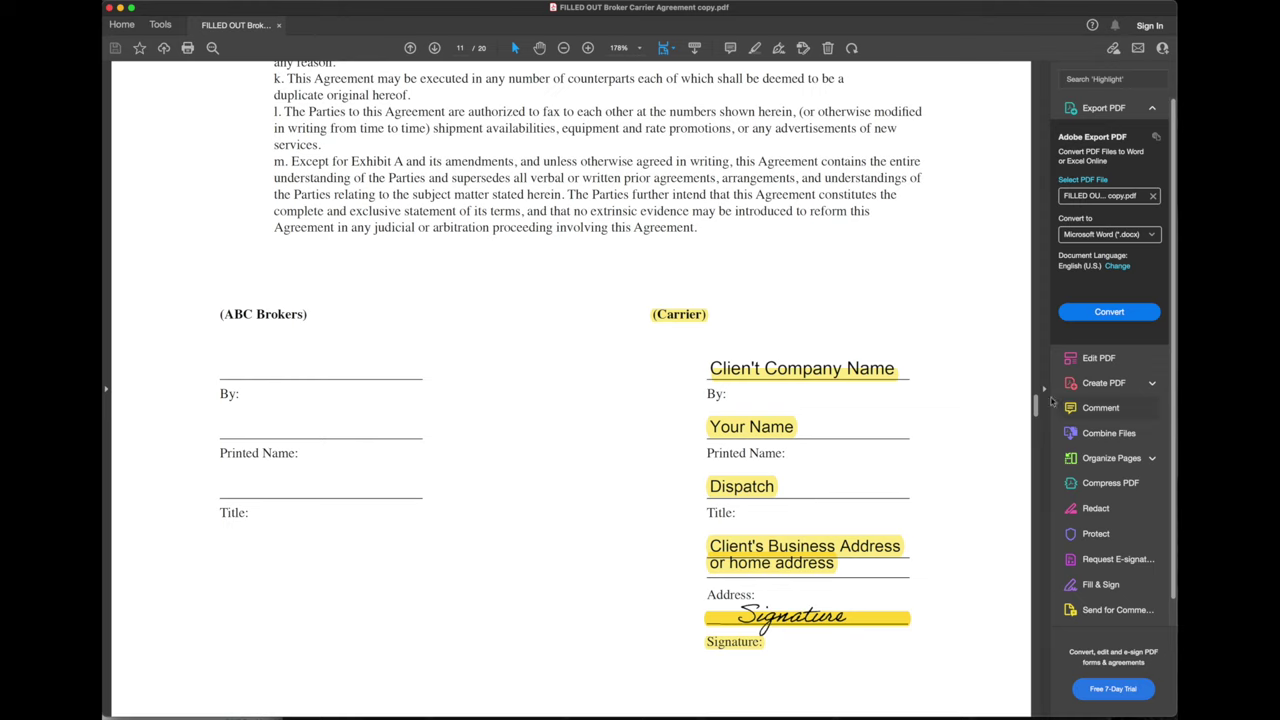
left_click_drag(1038, 405, 1037, 577)
scroll(1037, 577, "down", 5)
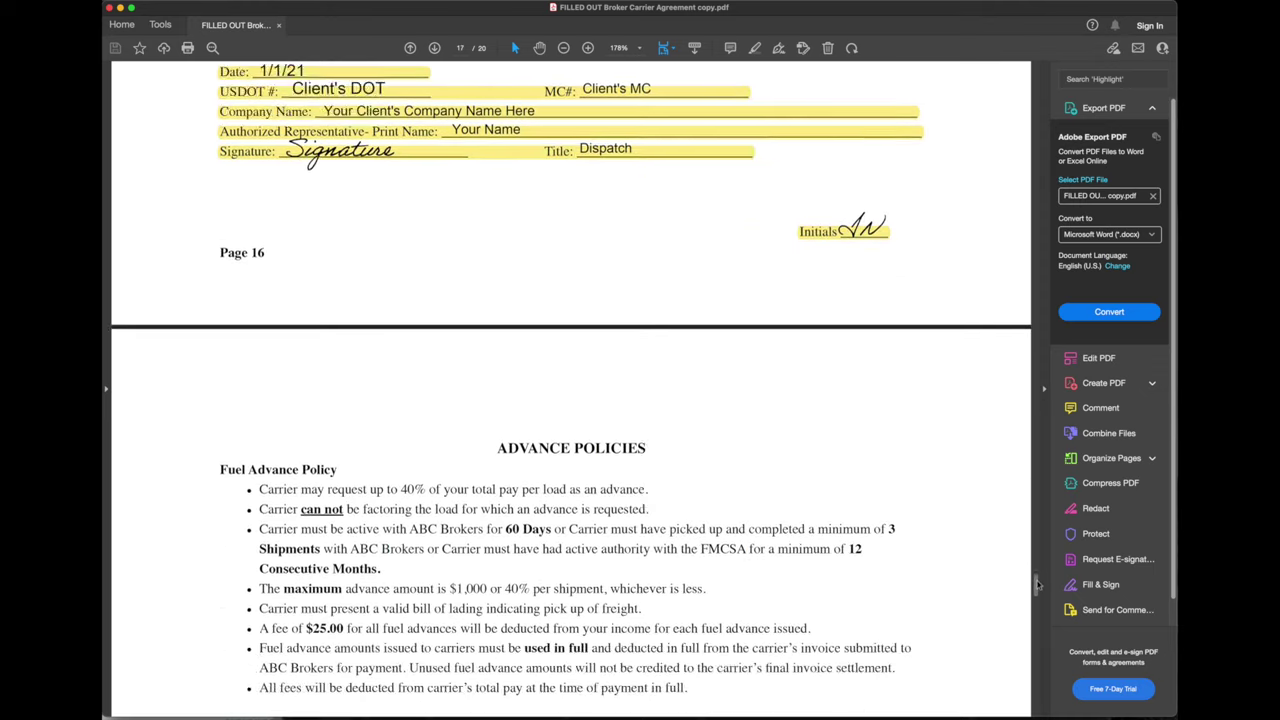
scroll(1037, 590, "down", 3)
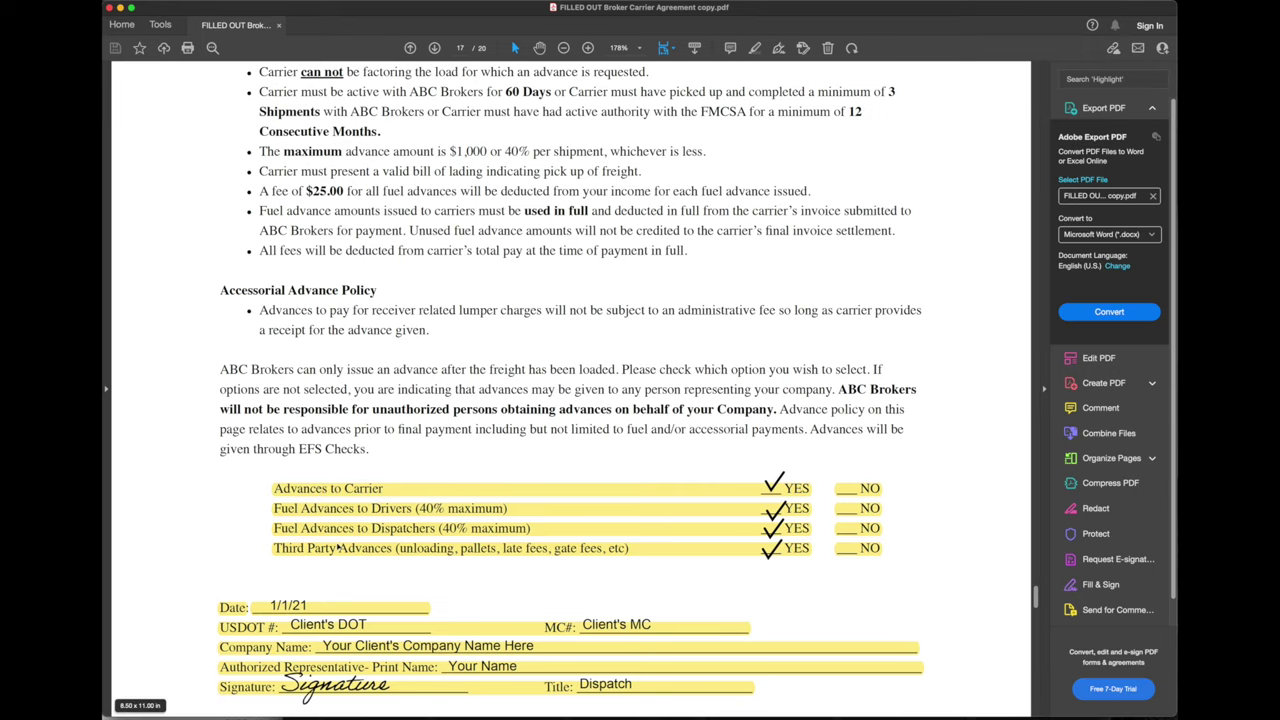
scroll(520, 590, "down", 1)
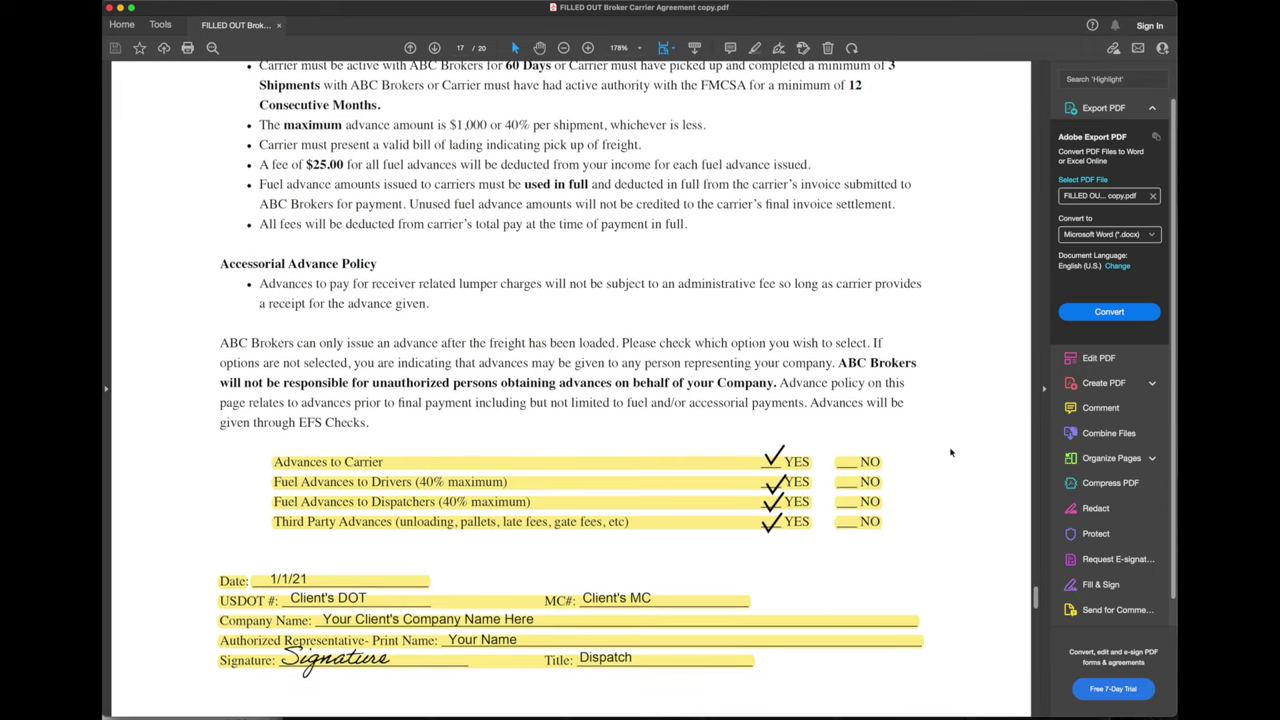
scroll(1037, 598, "down", 1)
Continue down to page 20, Billing & Paperwork Instructions
left_click_drag(1037, 598, 1037, 620)
scroll(1037, 620, "down", 5)
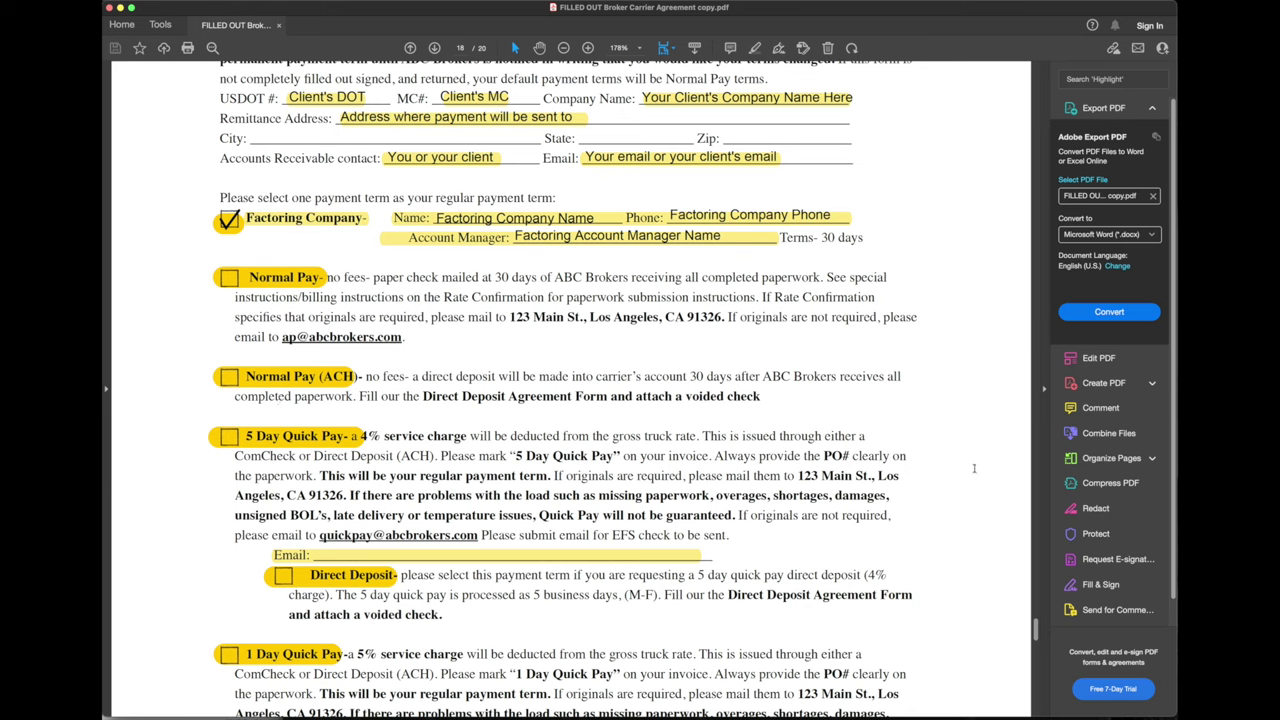
scroll(1035, 625, "down", 3)
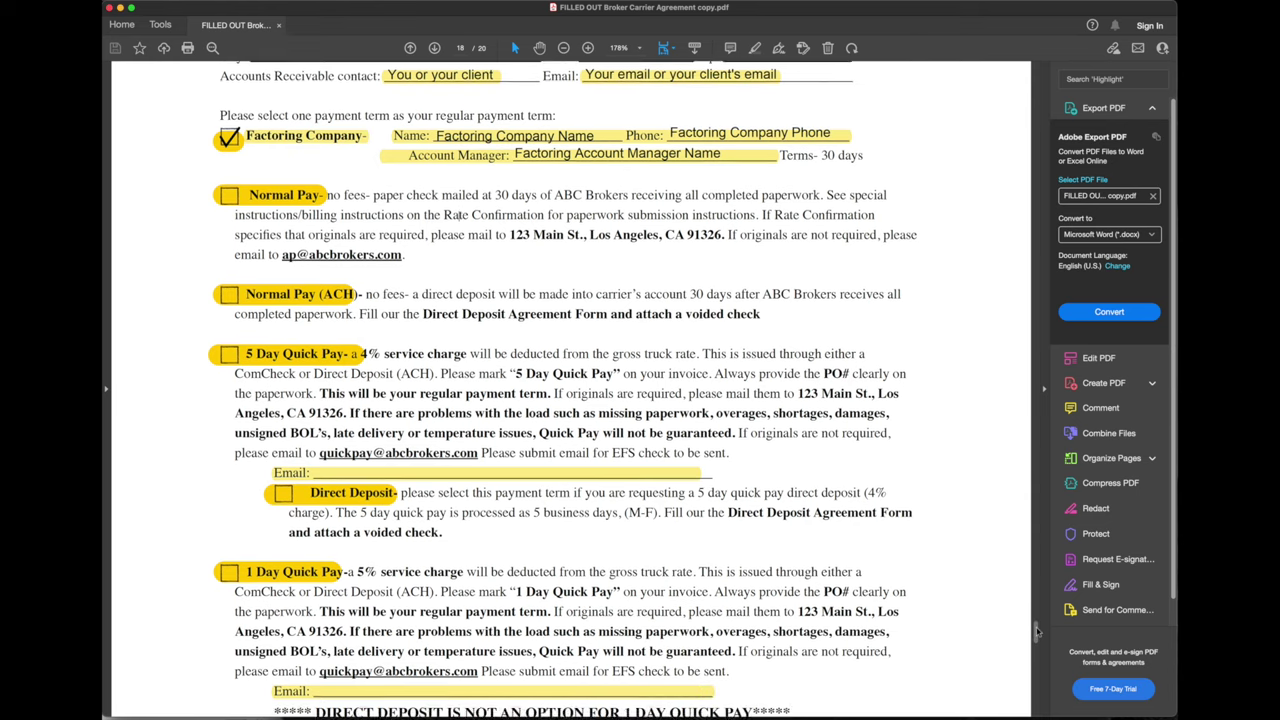
scroll(1036, 632, "down", 2)
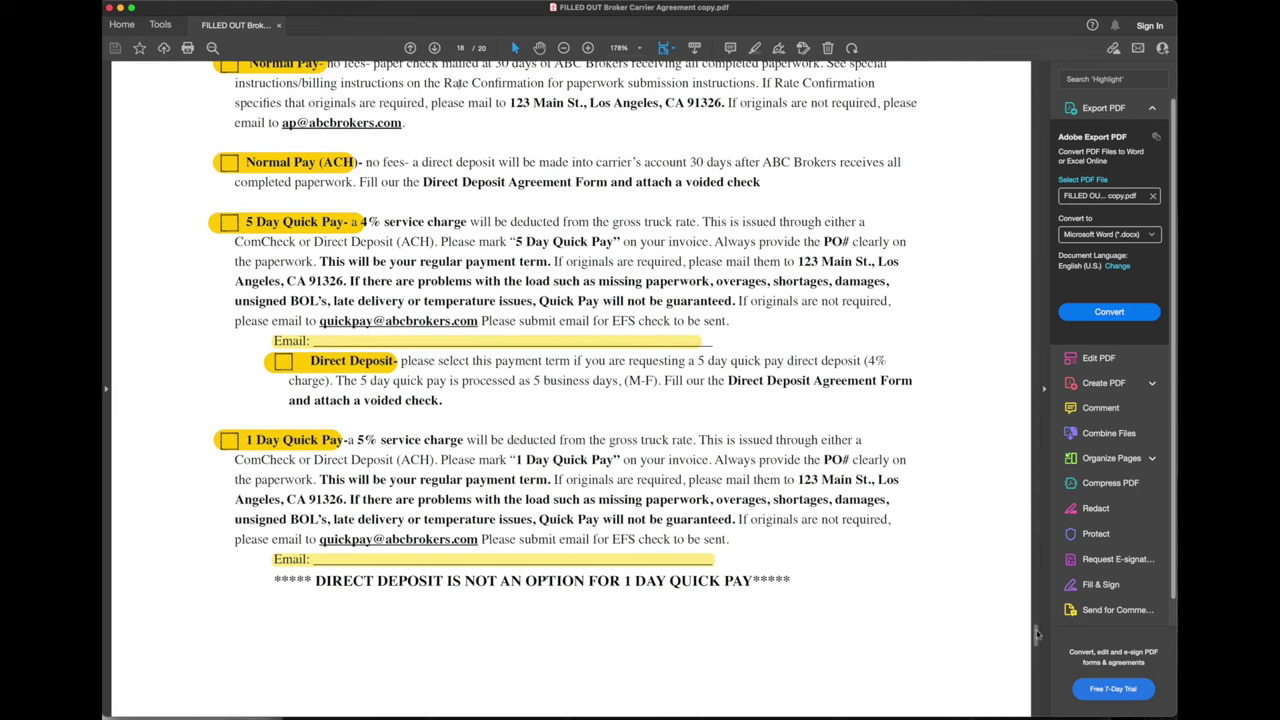
left_click_drag(1036, 632, 1038, 659)
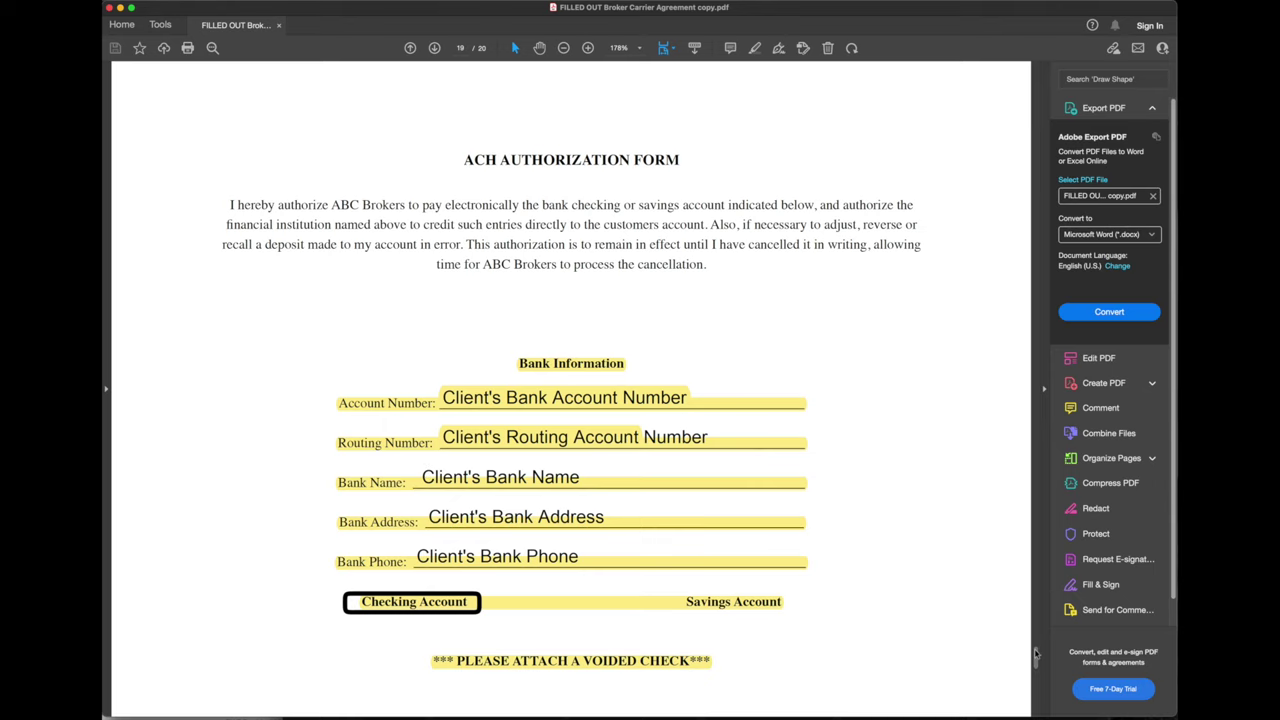
left_click_drag(1036, 655, 1036, 692)
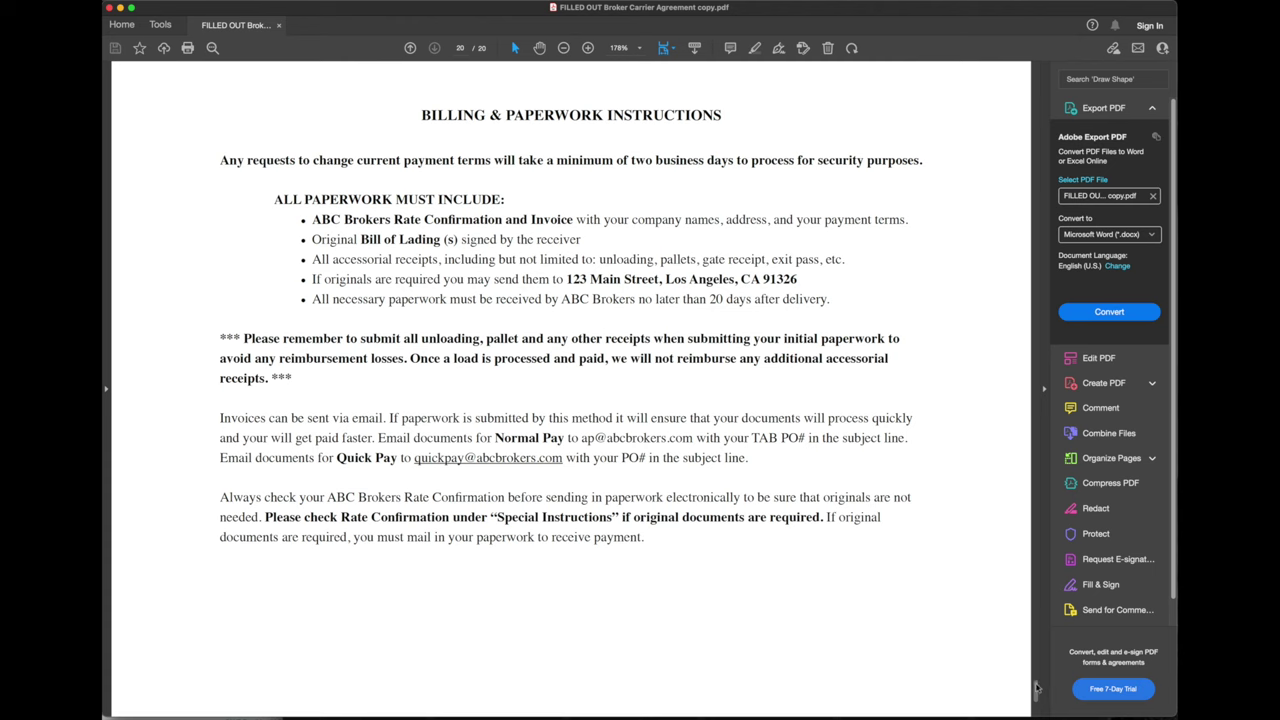
left_click_drag(1038, 687, 1036, 703)
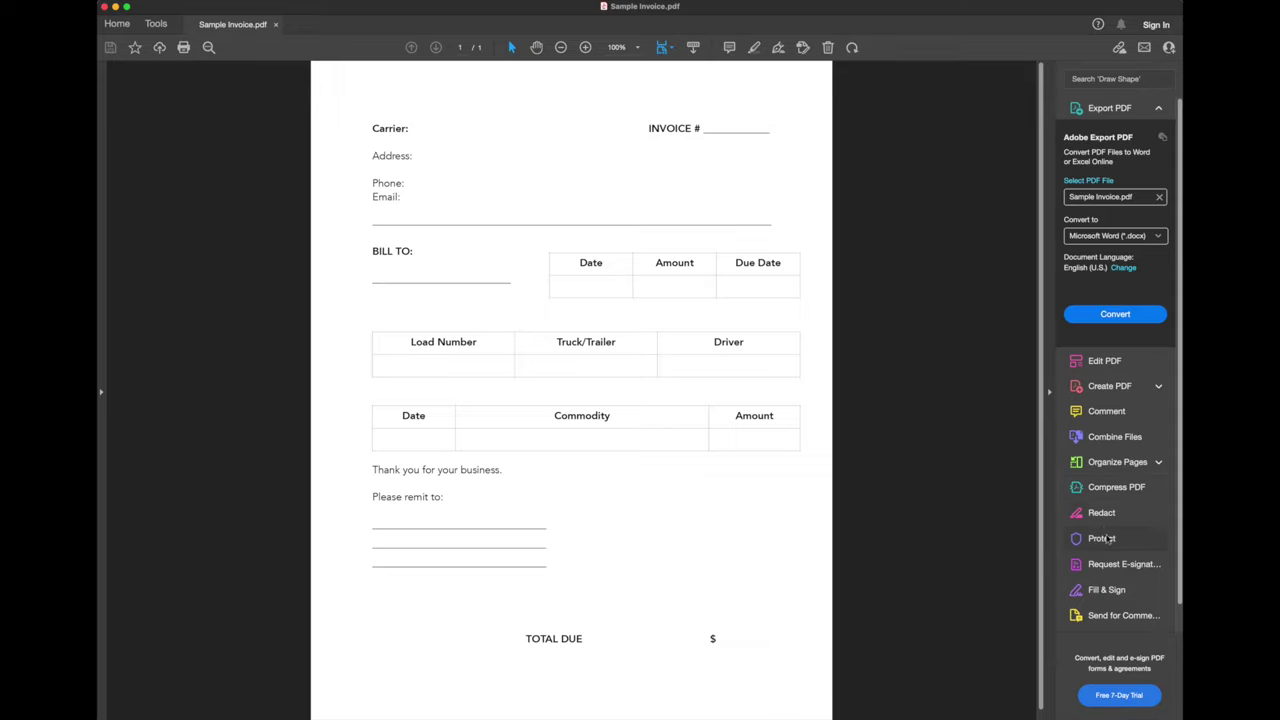
Start filling Sample Invoice.pdf by placing a text box beside Invoice #
left_click(1108, 593)
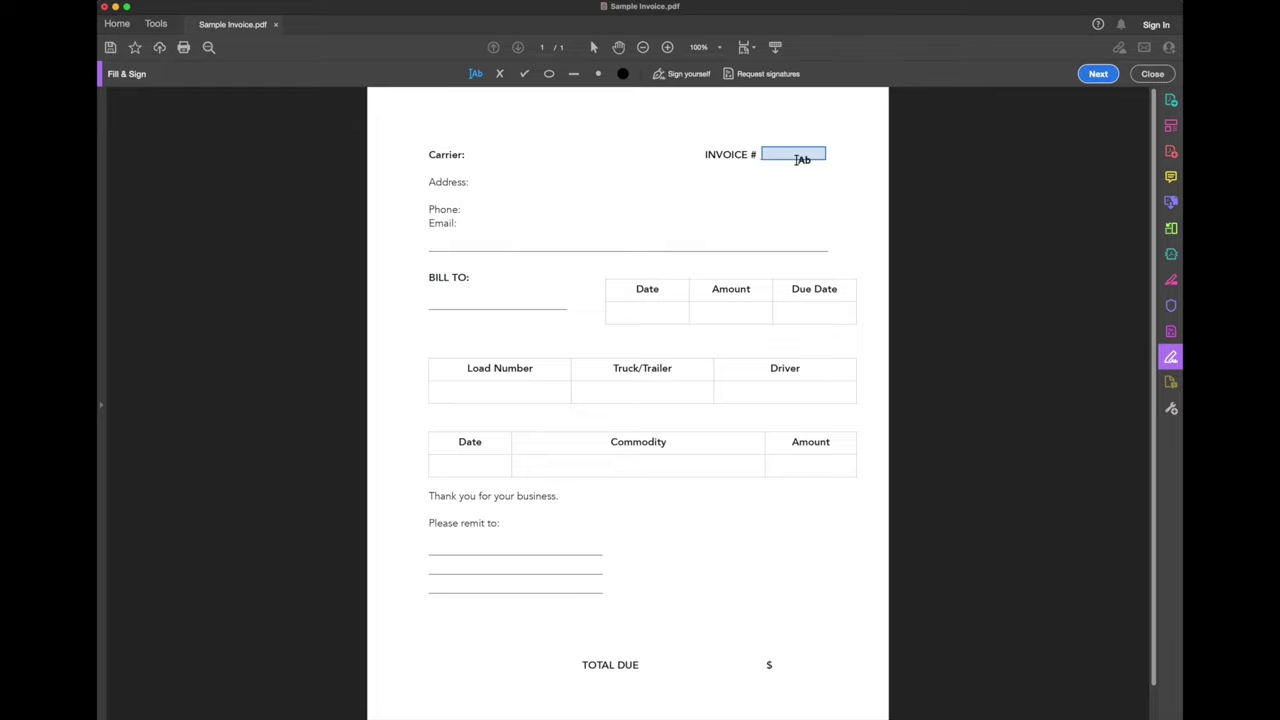
Enter invoice number 001, bill-to ABC Brokers and date 4/19/22
left_click(797, 157)
type("001")
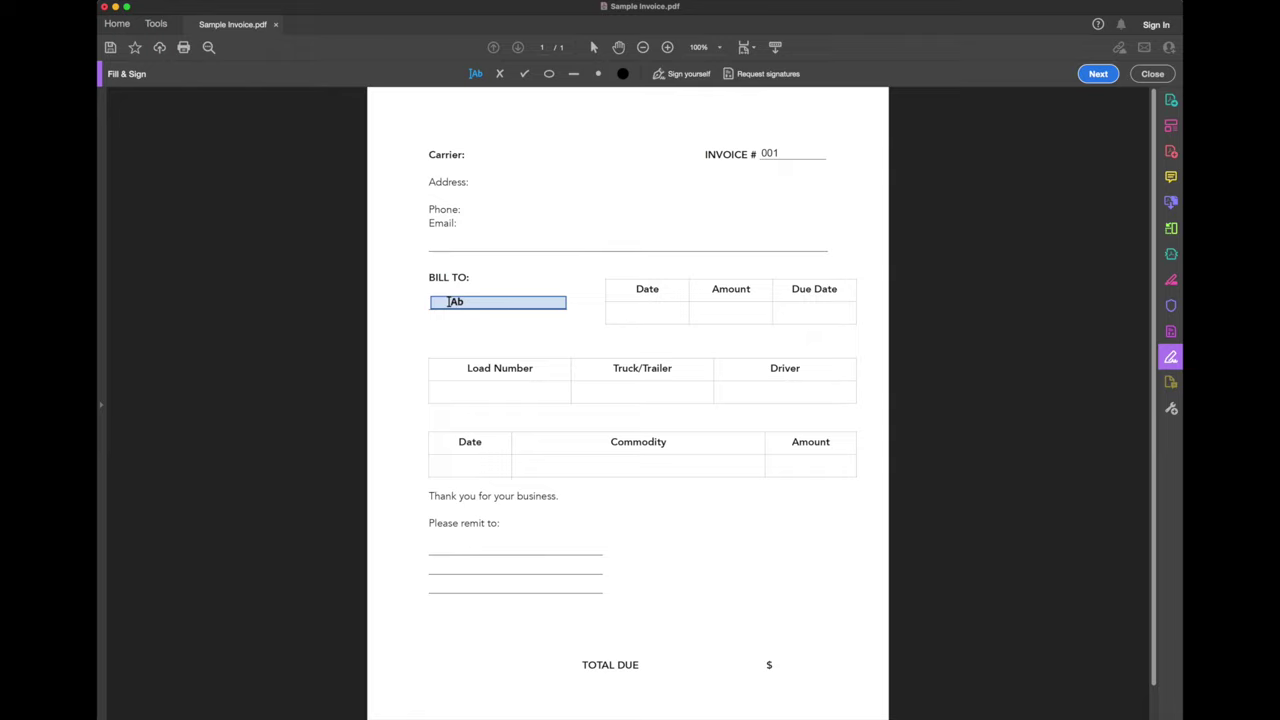
left_click(449, 301)
type("ABC Brokers")
left_click(639, 317)
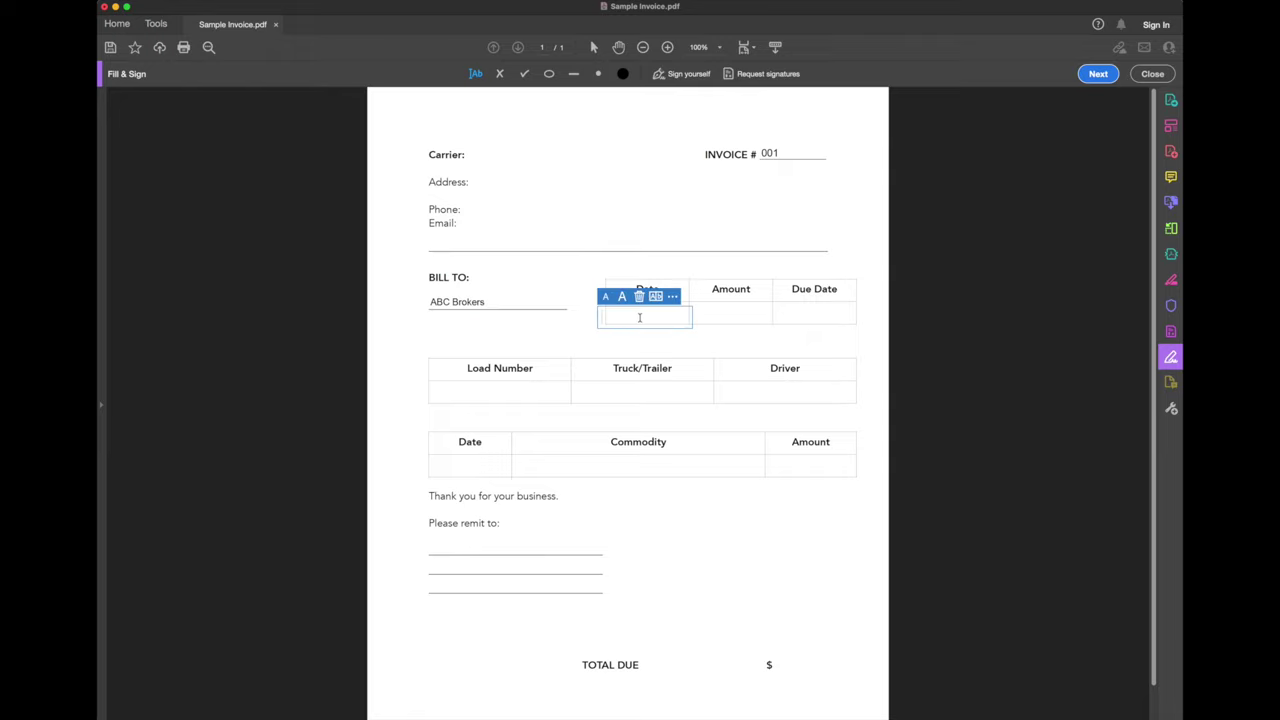
type("4/")
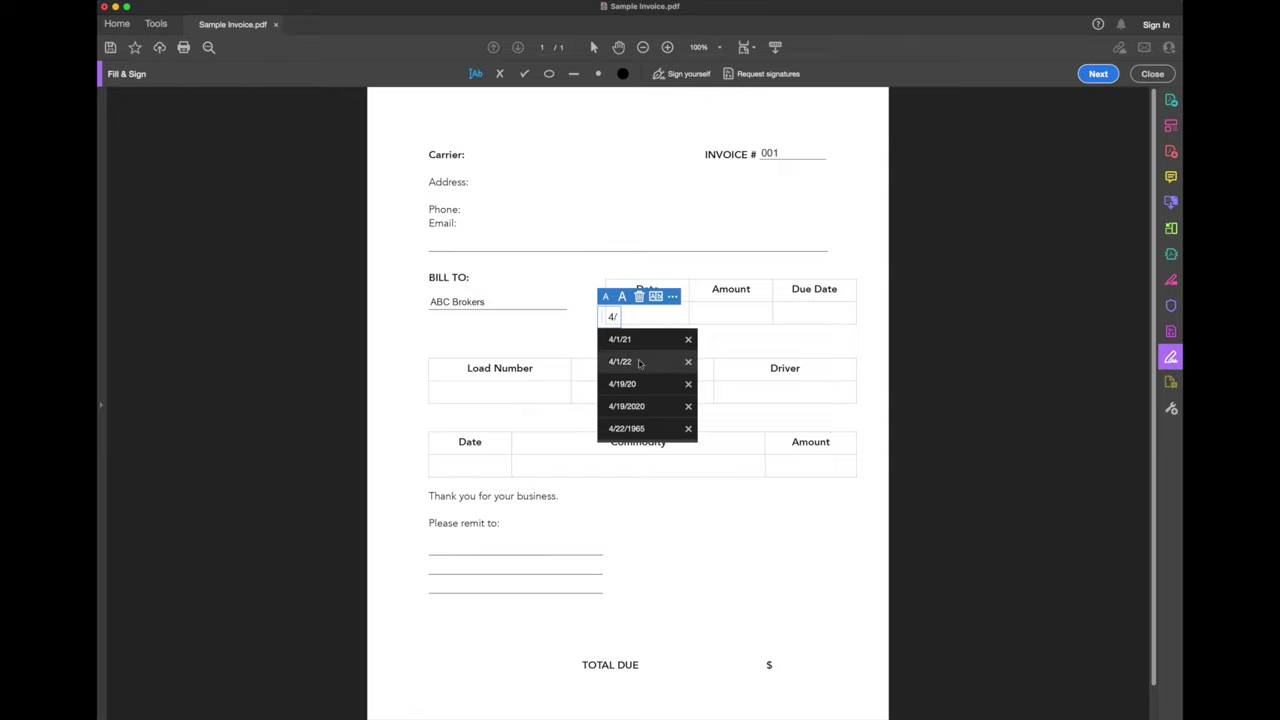
left_click(640, 383)
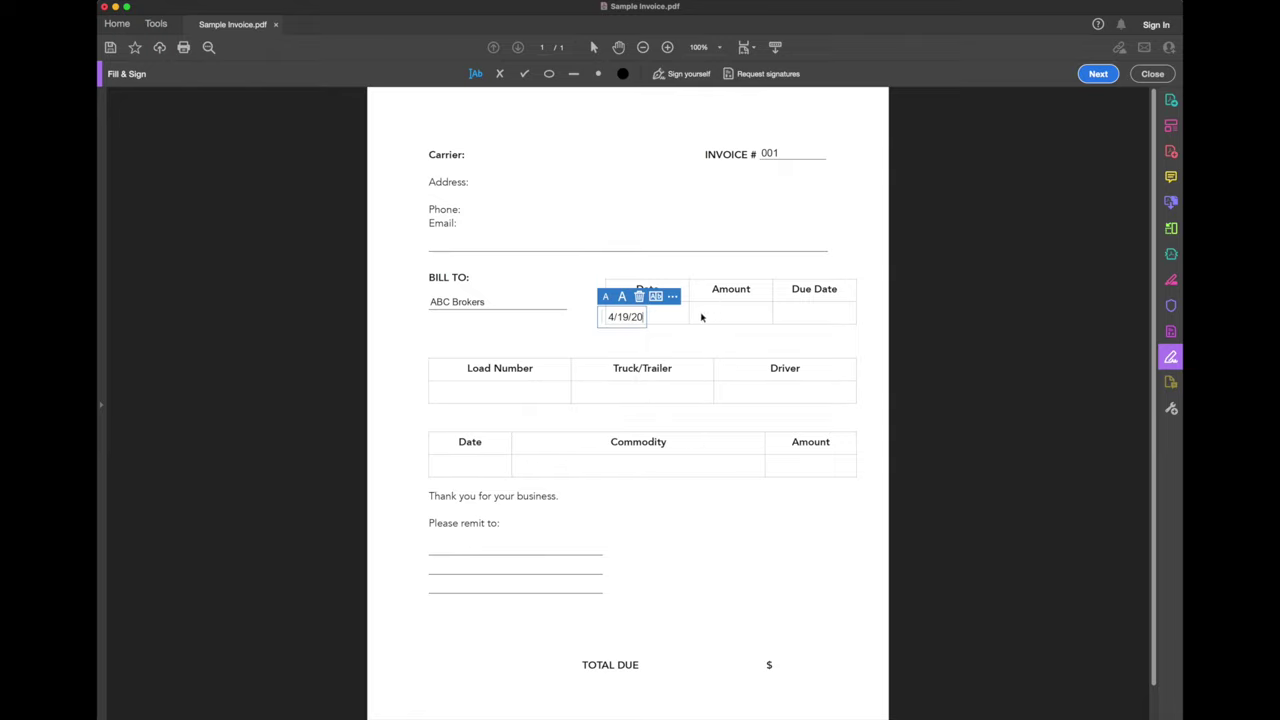
key("BackSpace")
type("2")
Enter amount $4000 and due date 5/19/2022 on the invoice
left_click(694, 312)
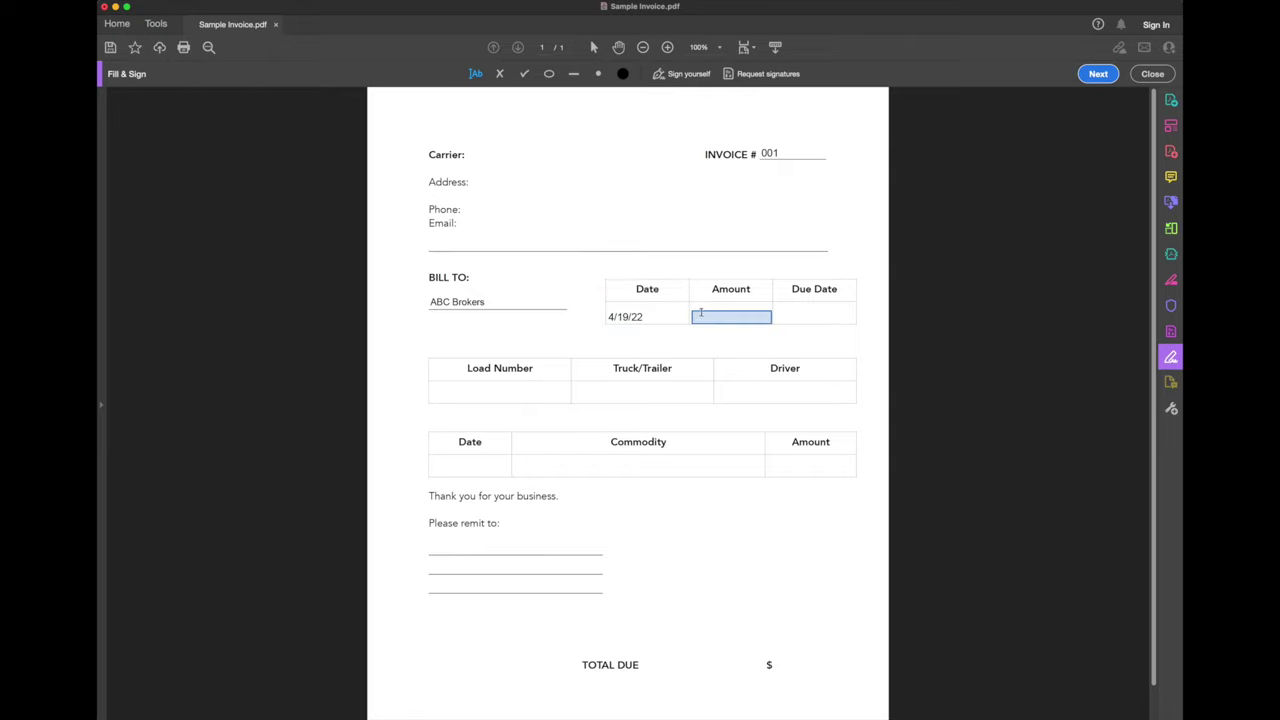
type("$")
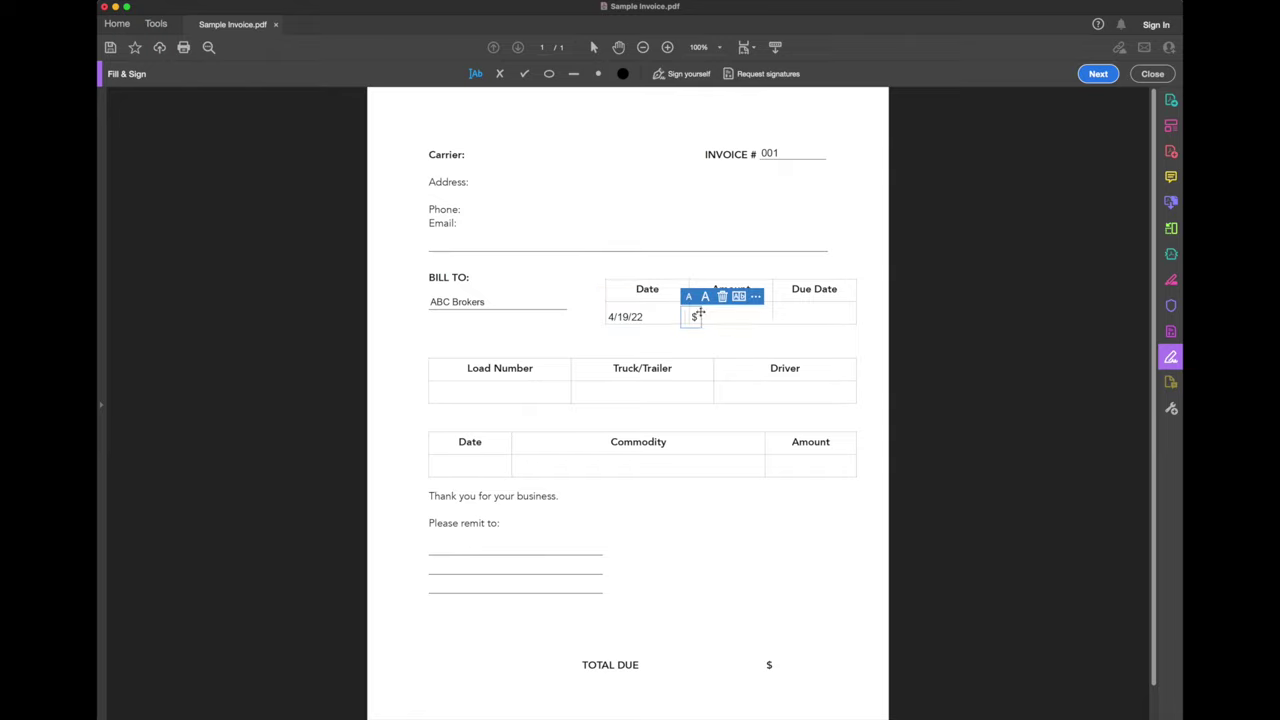
type("4000")
left_click(808, 313)
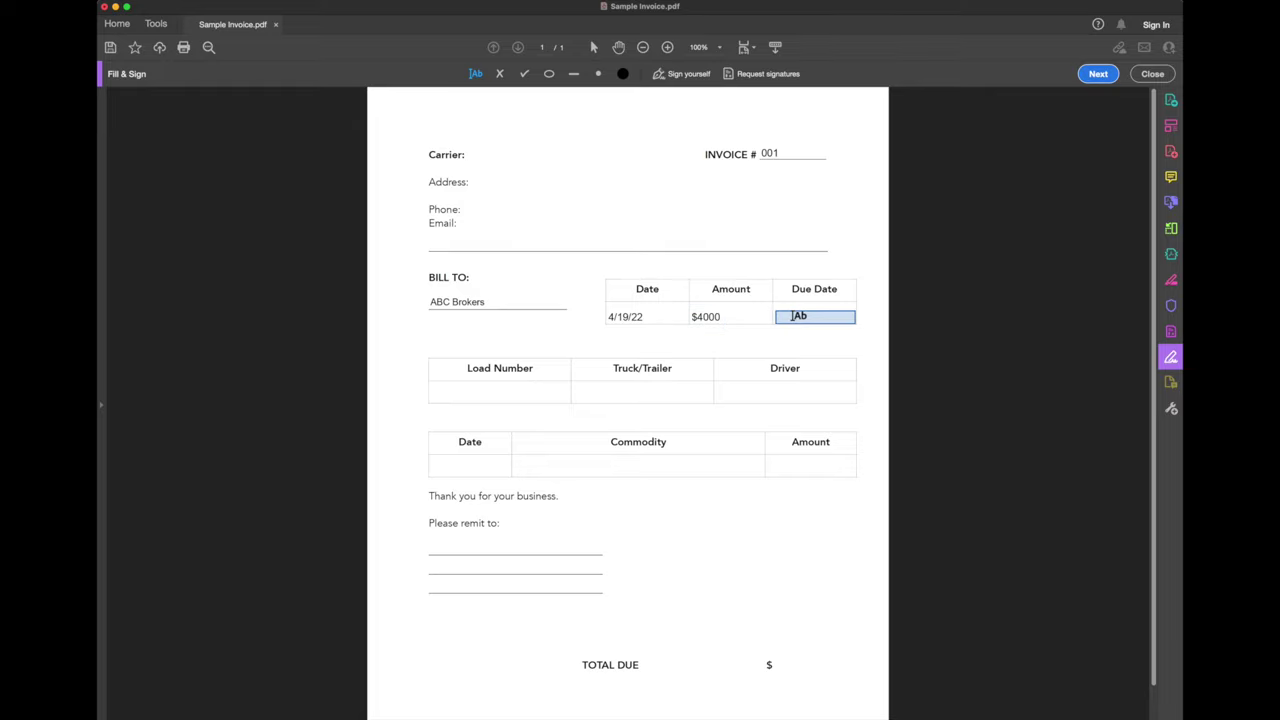
key("Escape")
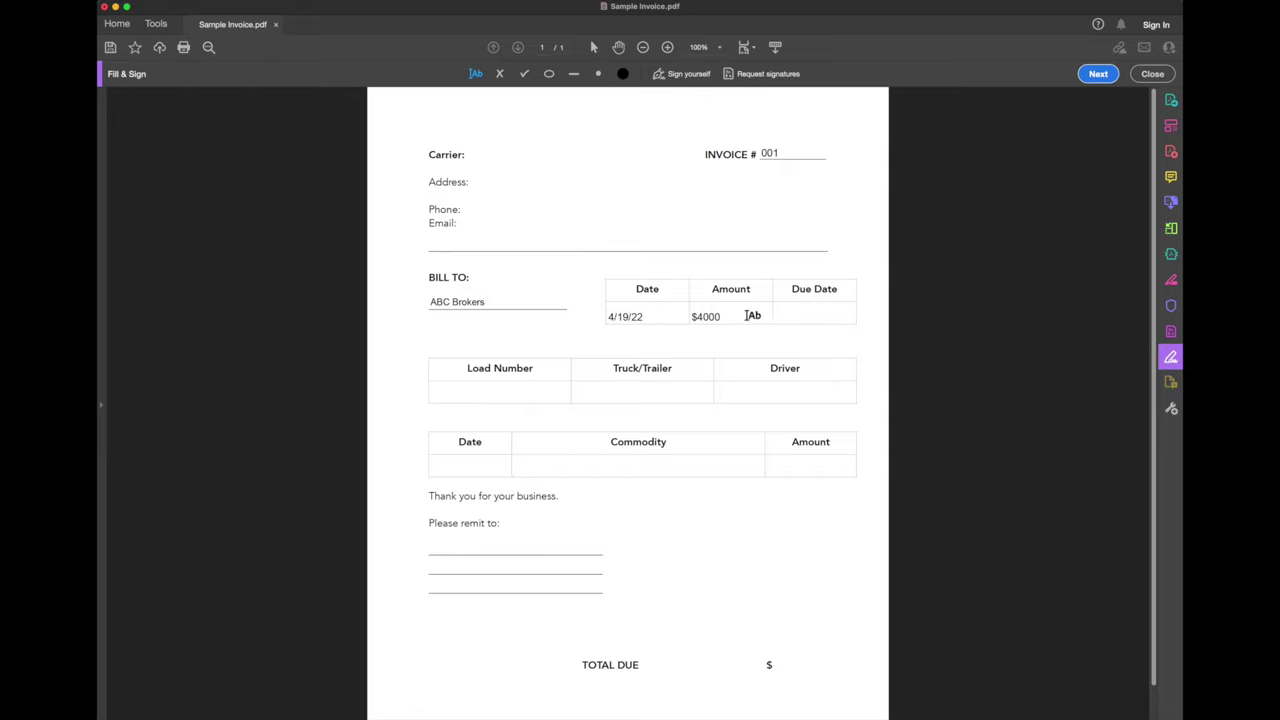
left_click(809, 316)
type("5/")
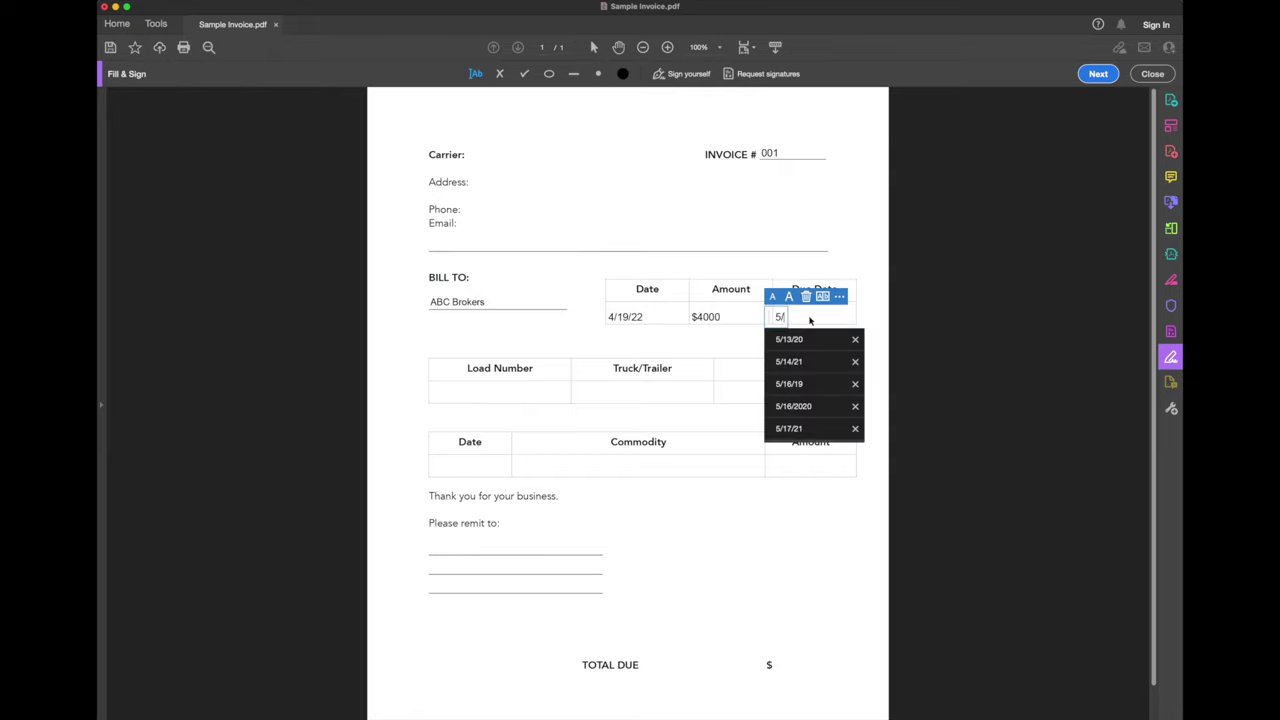
type("19/2022")
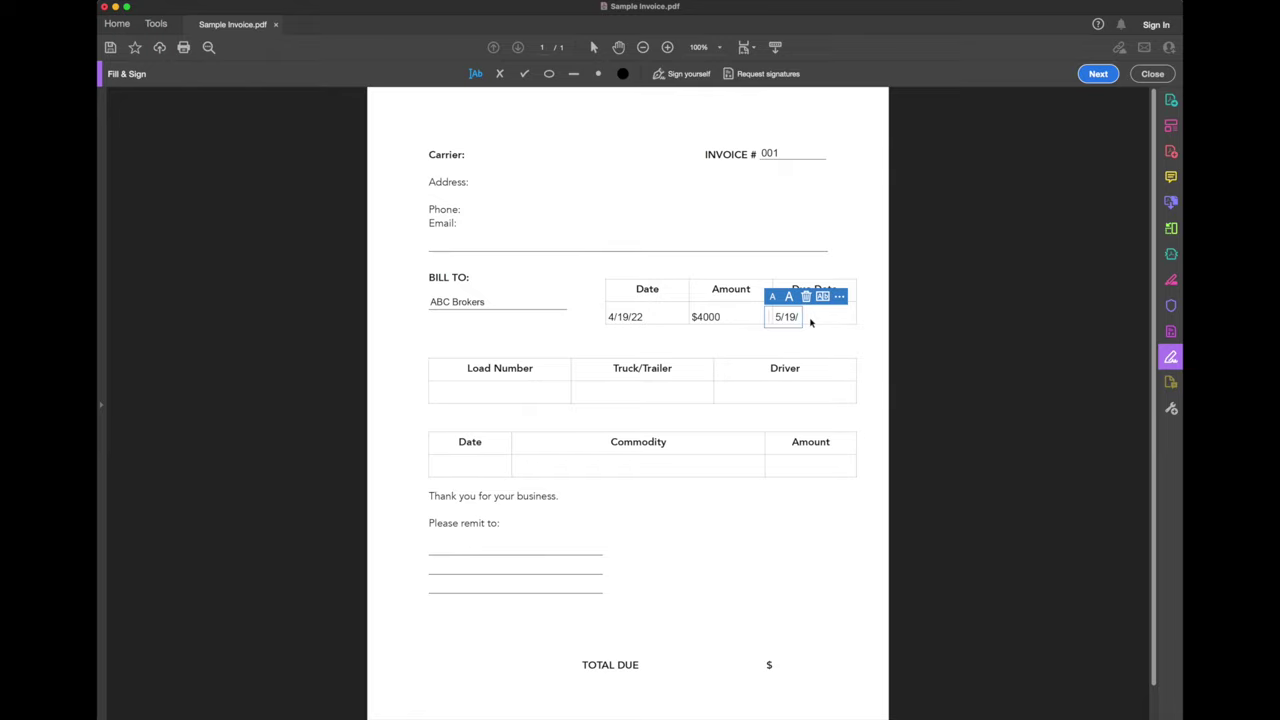
left_click(913, 344)
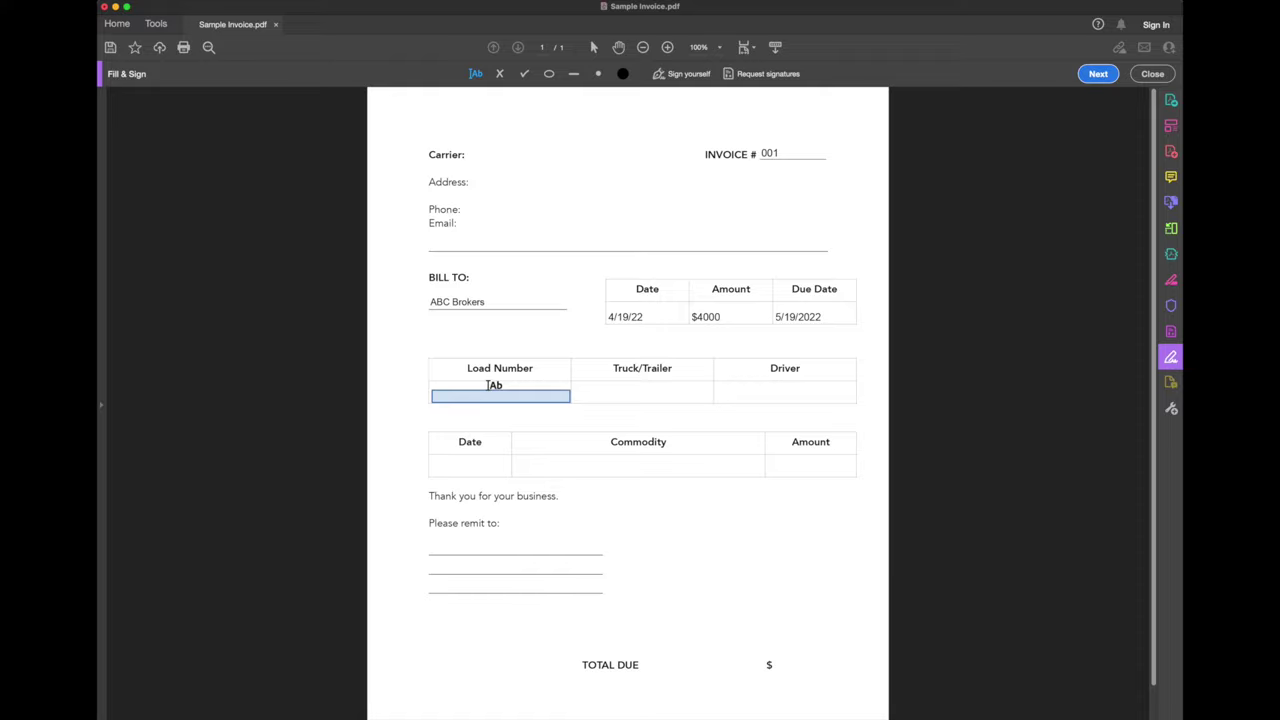
key("space")
Copy the load number from the rate confirmation preview into the invoice's Load Number cell
left_click_drag(916, 142, 912, 76)
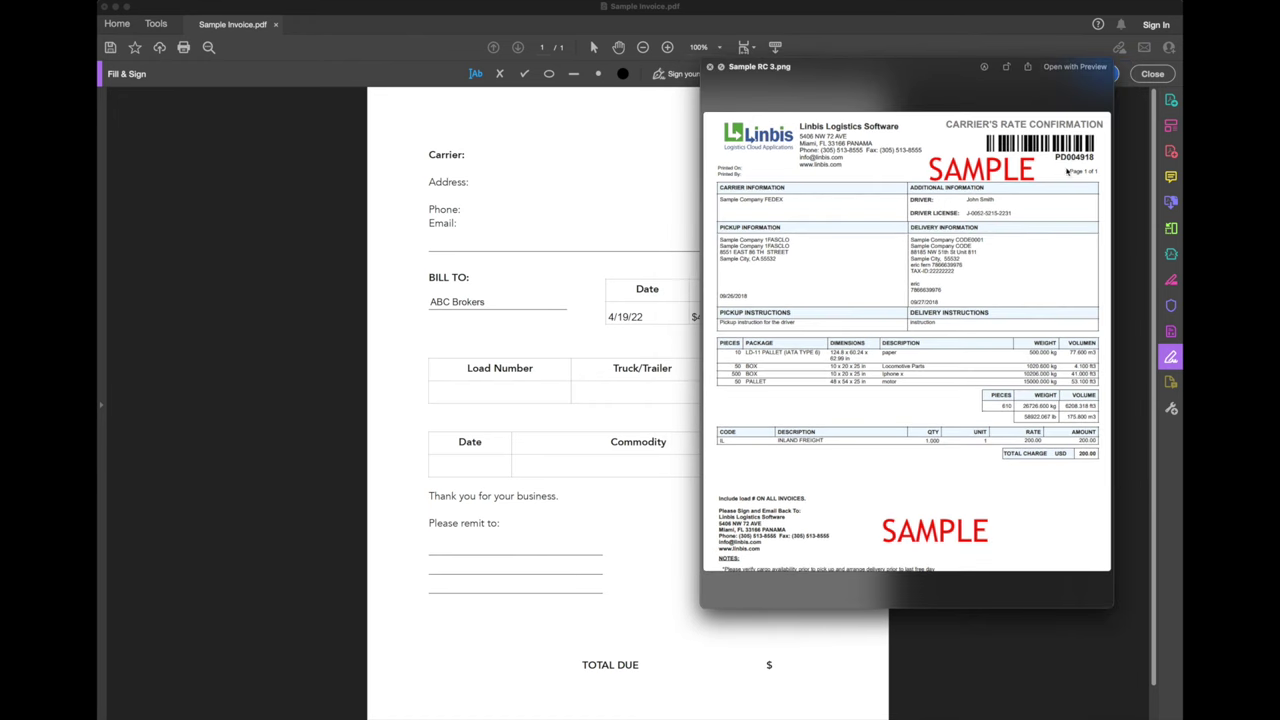
left_click_drag(1053, 158, 1094, 158)
key("super+c")
left_click(498, 398)
key("super+v")
left_click(596, 394)
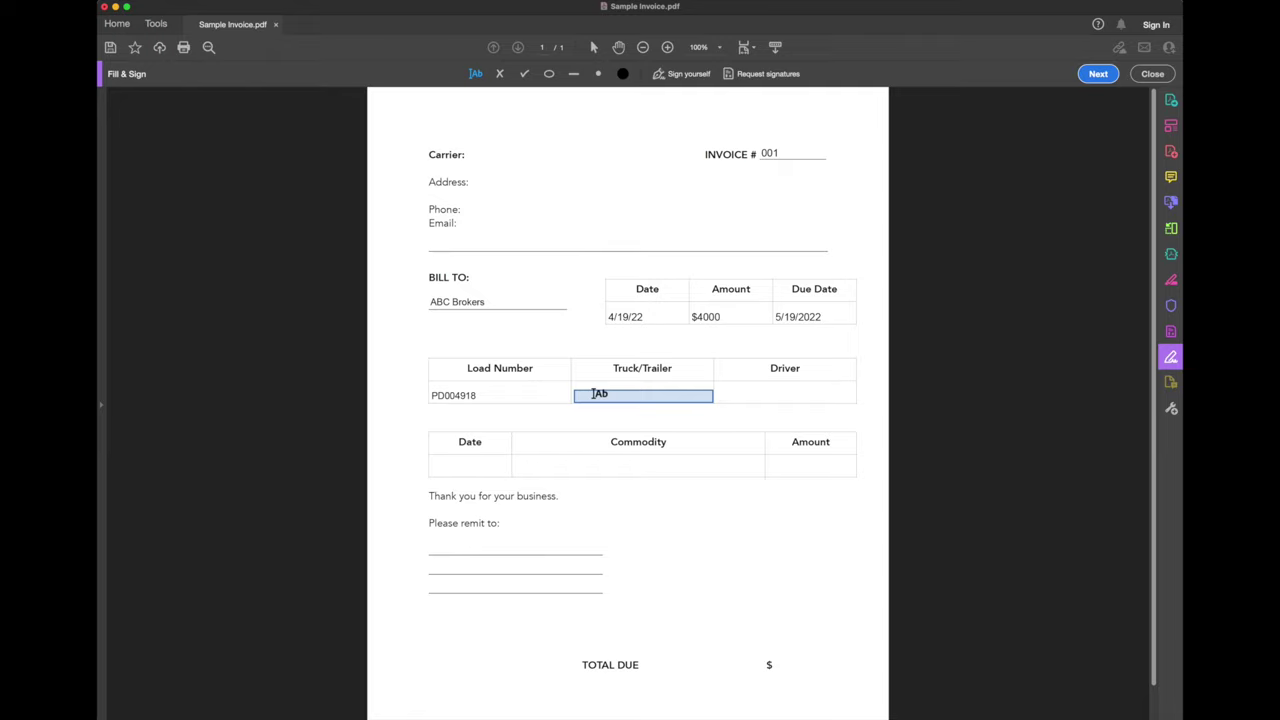
Fill in truck/trailer 100/25, the driver's name, and a $4000 total due
type("100/25")
left_click(748, 394)
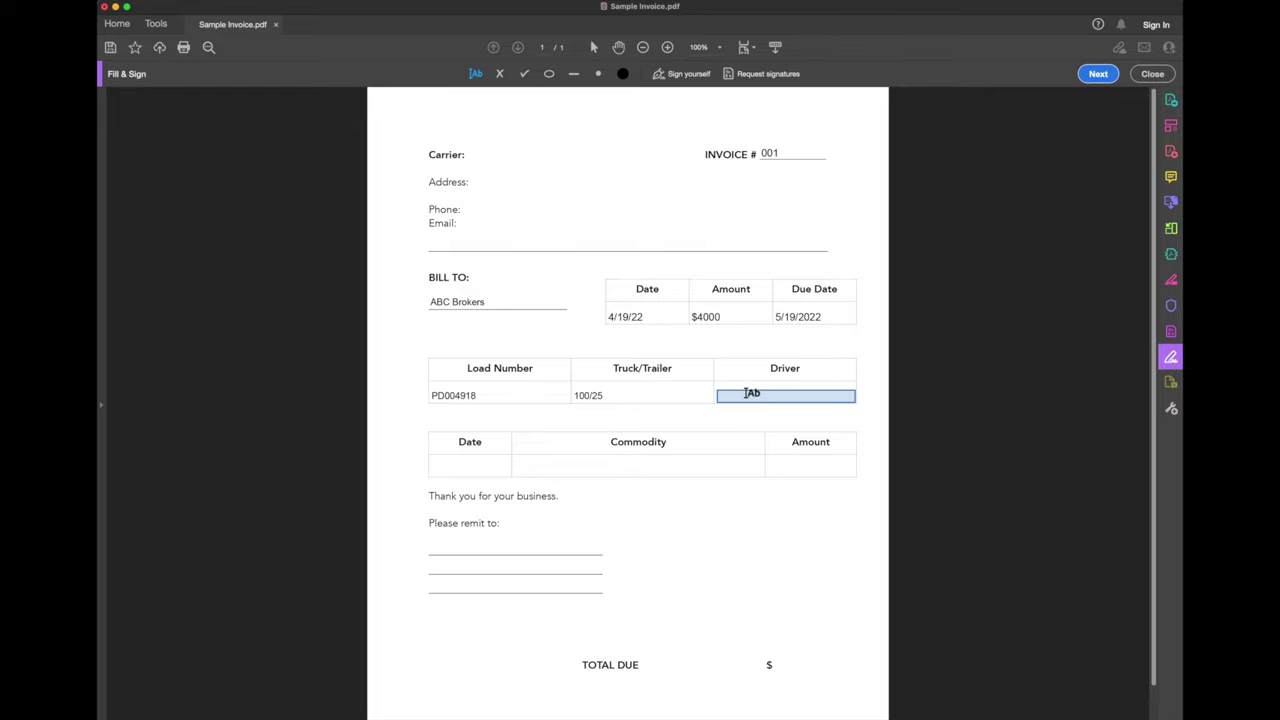
type("Bob Smith")
left_click(551, 503)
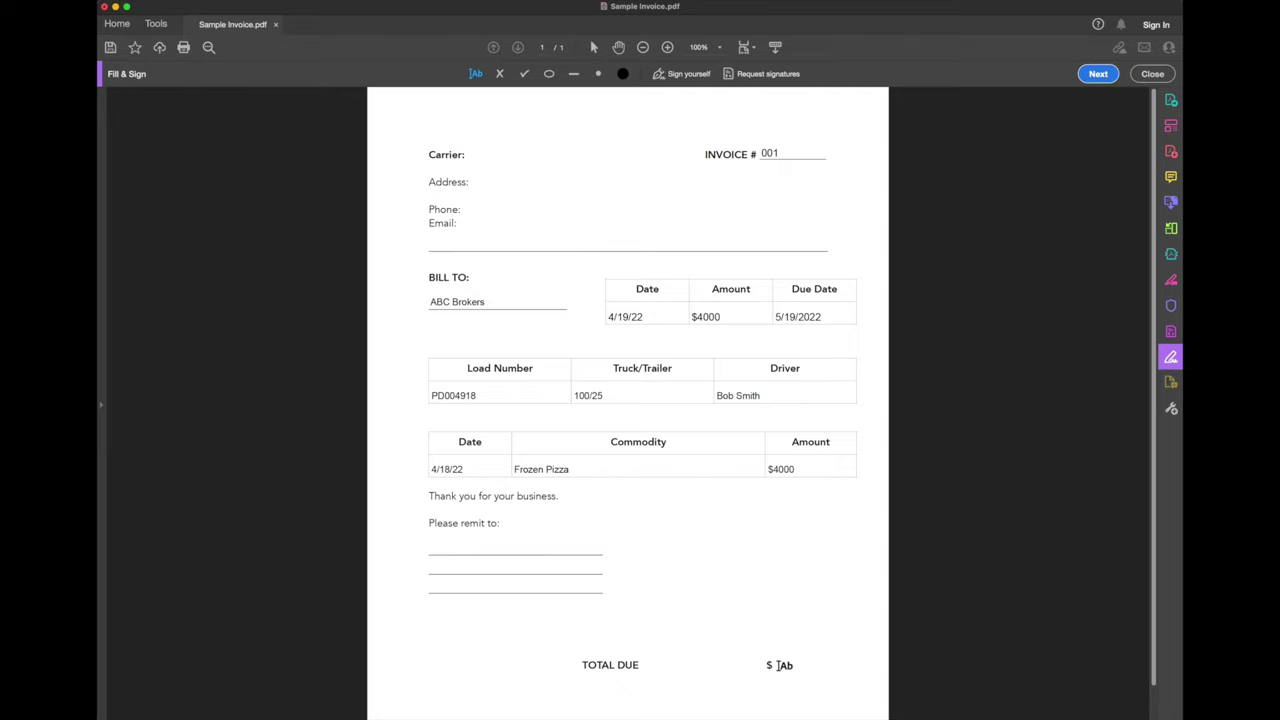
left_click(779, 665)
type("$4000")
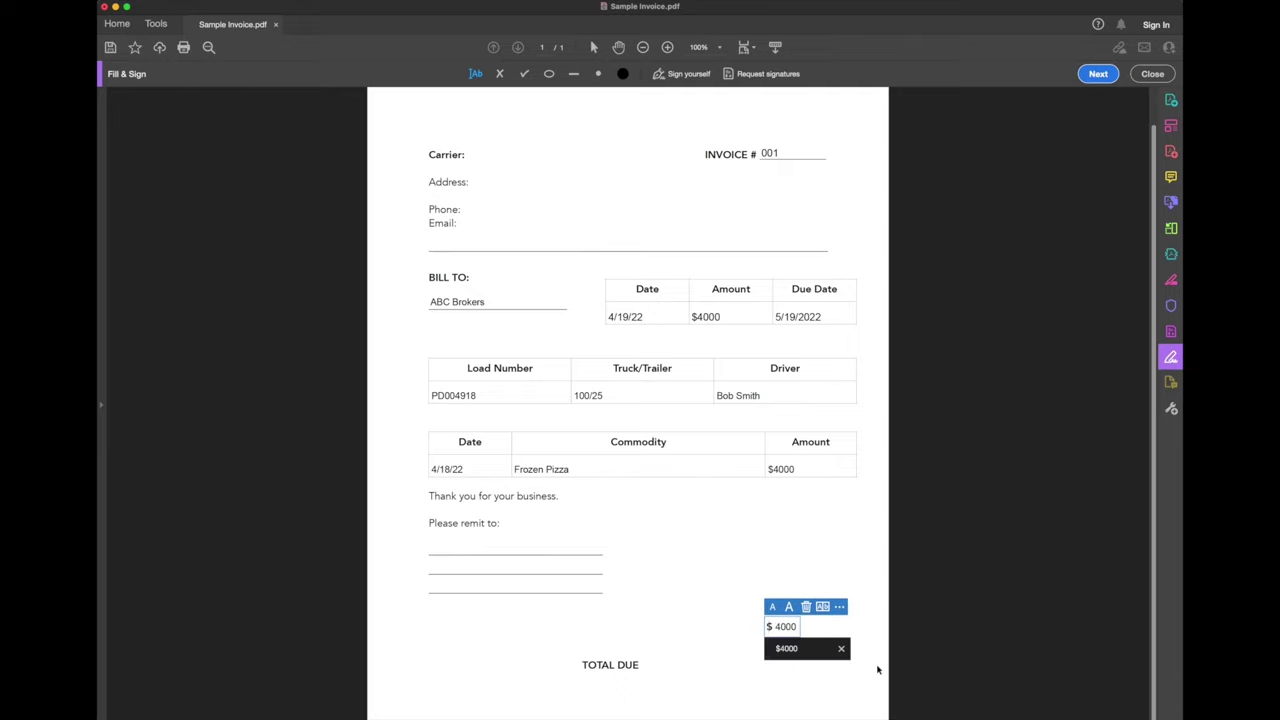
left_click(978, 597)
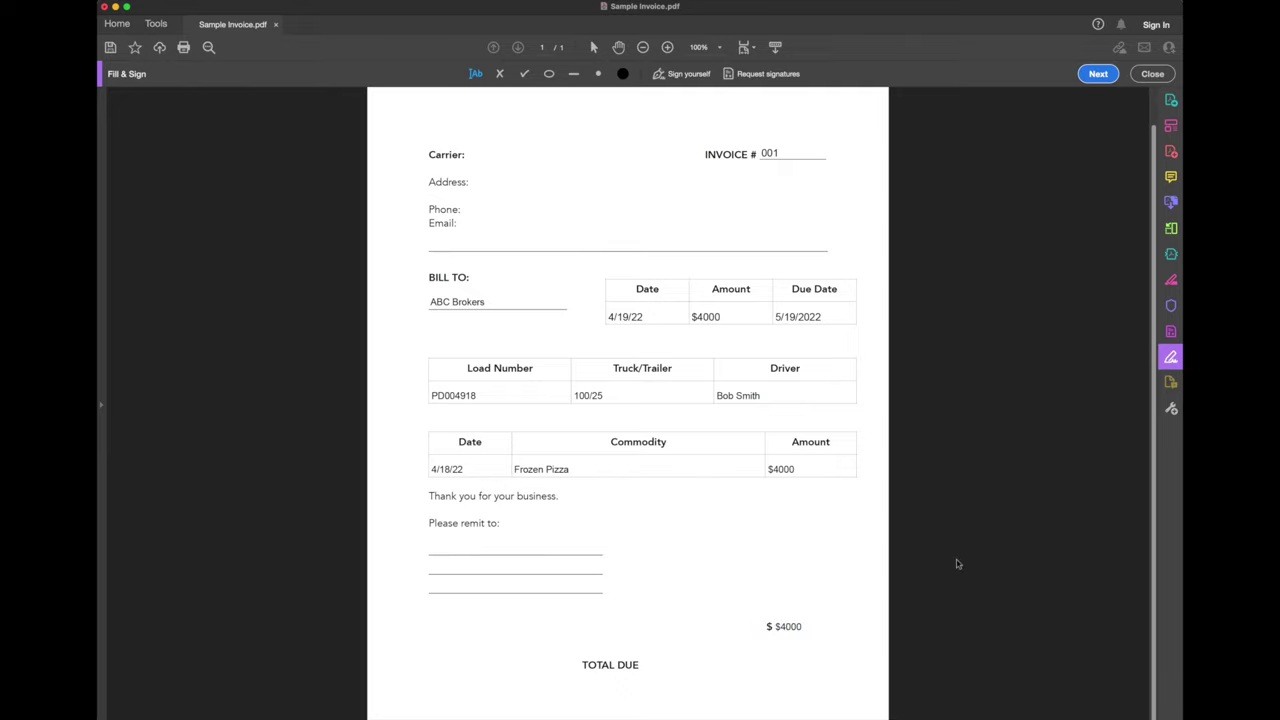